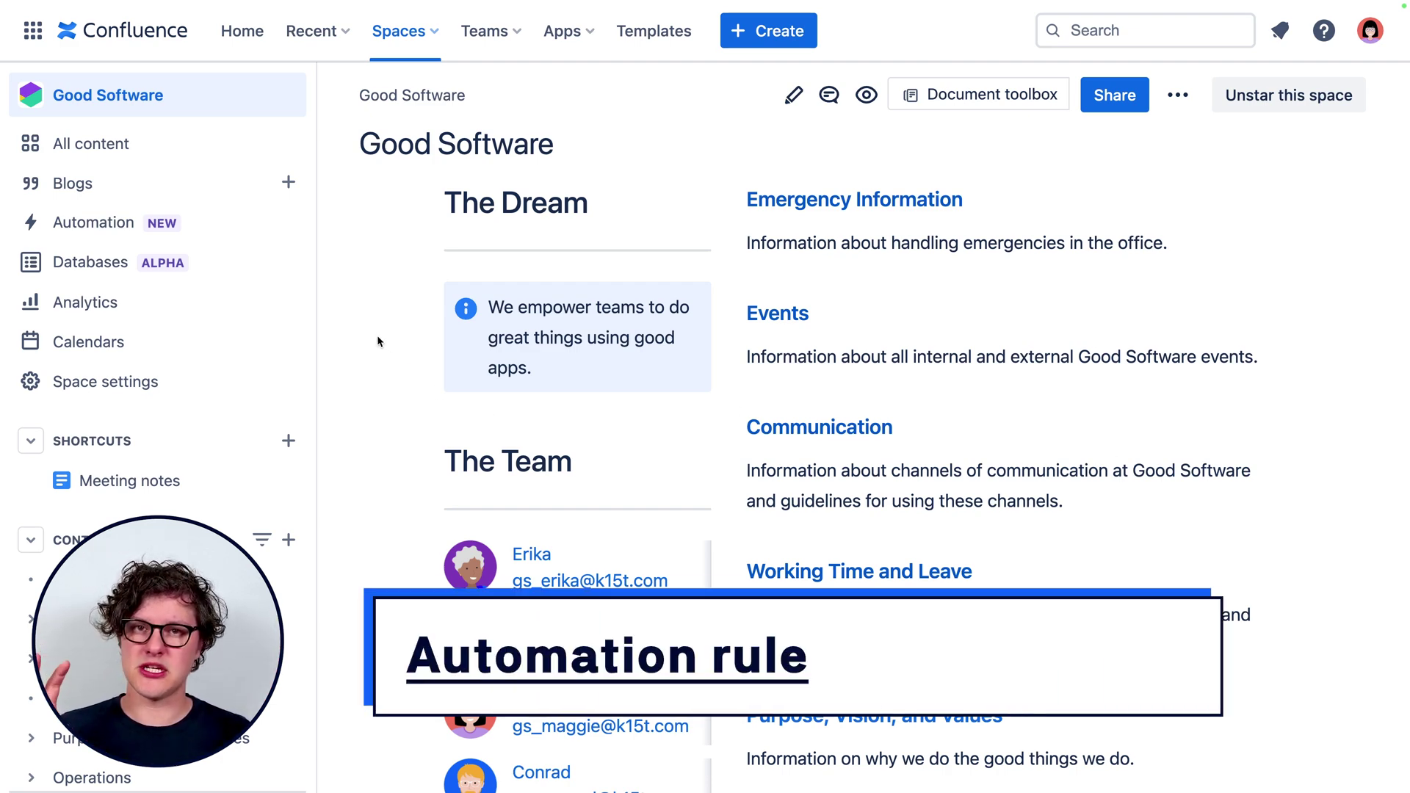
Open the Good Software space's Automation page, review its templates and existing rules, and start a new rule.
{"action": "left_click", "coordinate": [125, 221]}
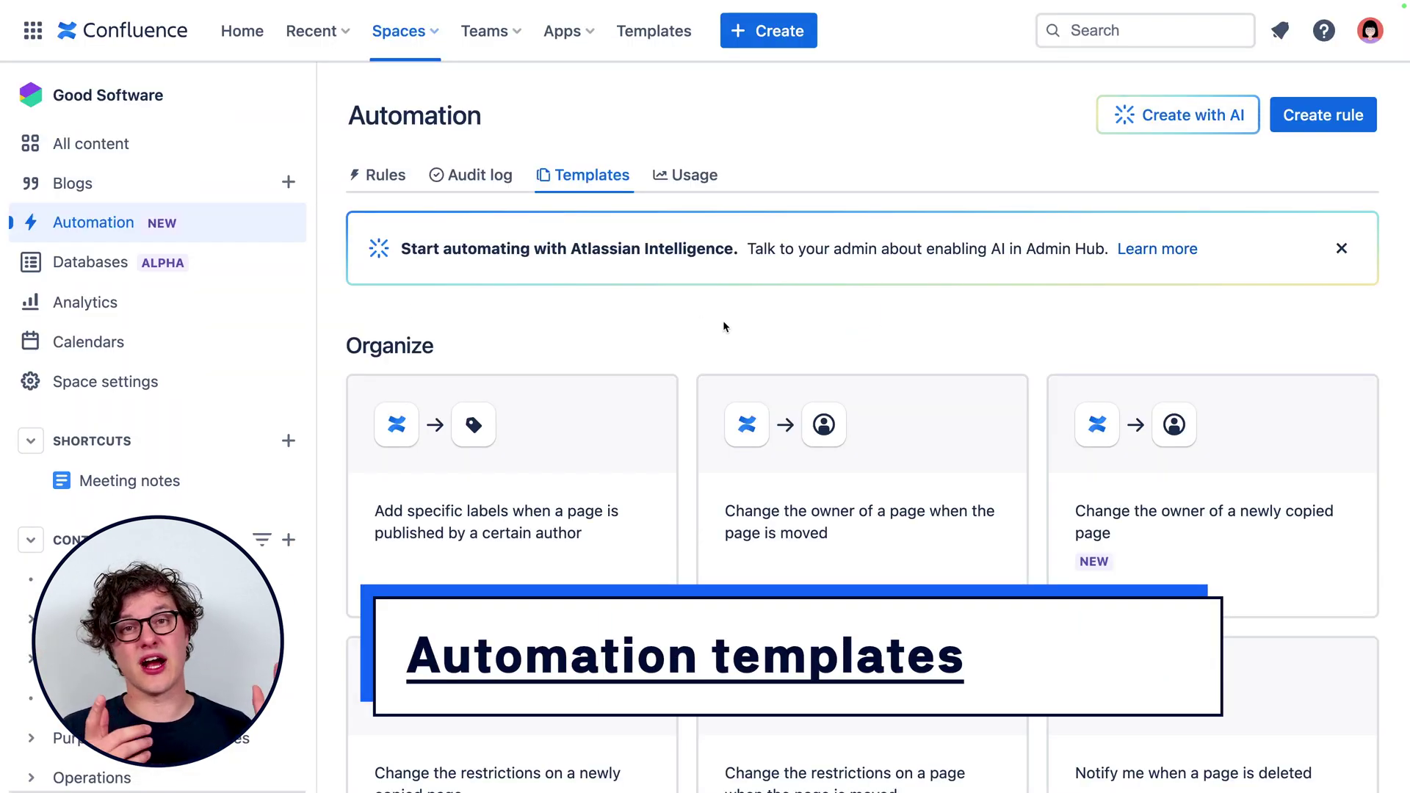
{"action": "scroll", "coordinate": [693, 332], "scroll_direction": "down", "scroll_amount": 2}
{"action": "scroll", "coordinate": [694, 333], "scroll_direction": "down", "scroll_amount": 7}
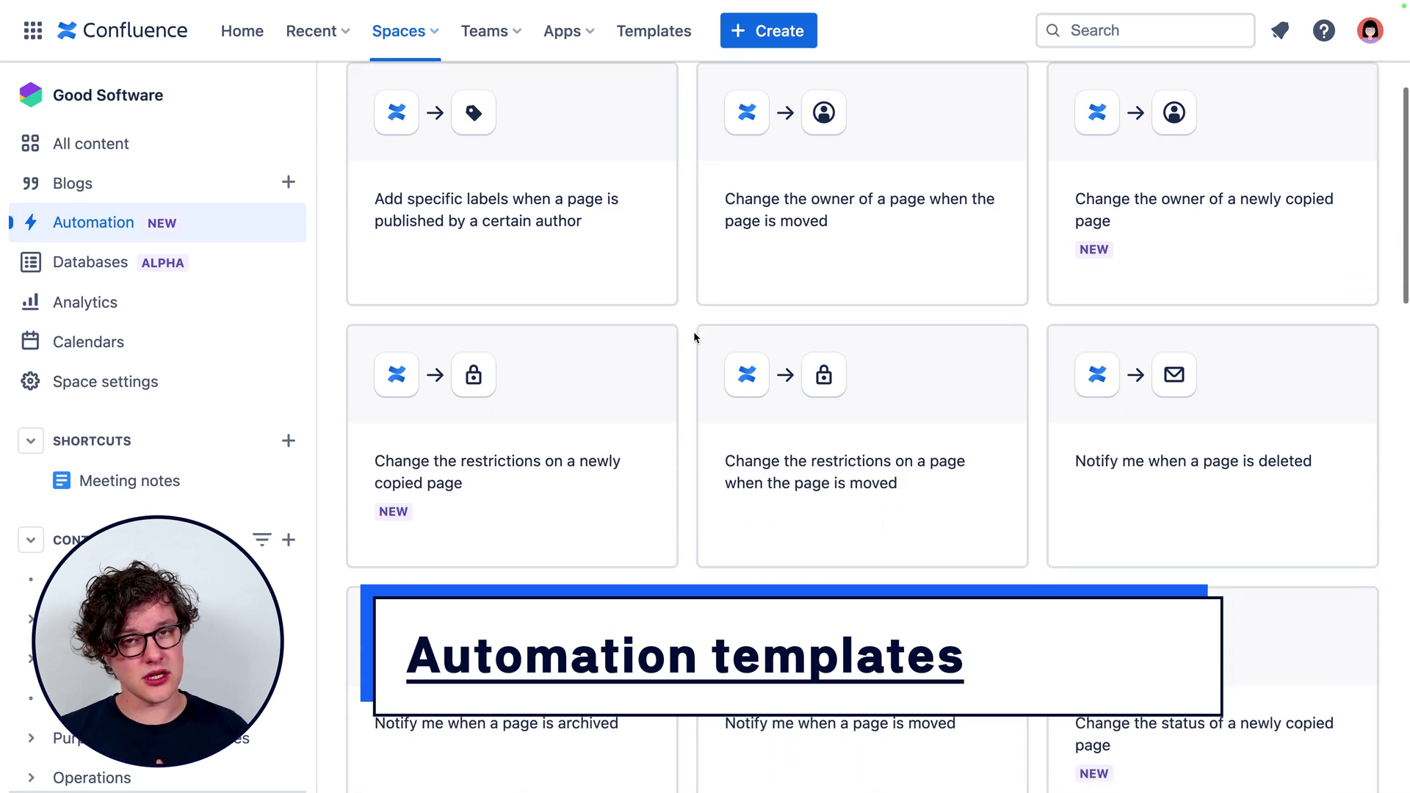
{"action": "scroll", "coordinate": [693, 332], "scroll_direction": "up", "scroll_amount": 9}
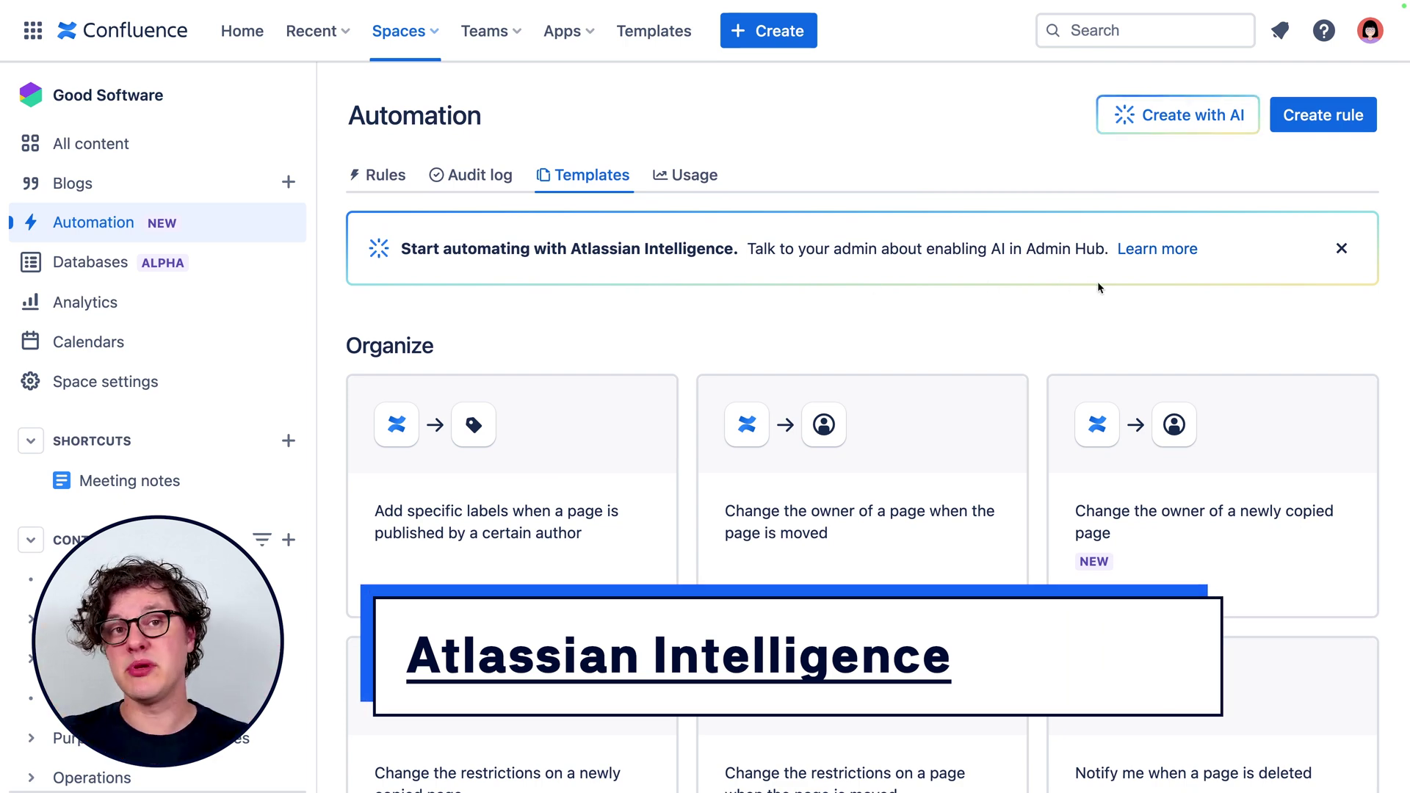
{"action": "left_click", "coordinate": [395, 180]}
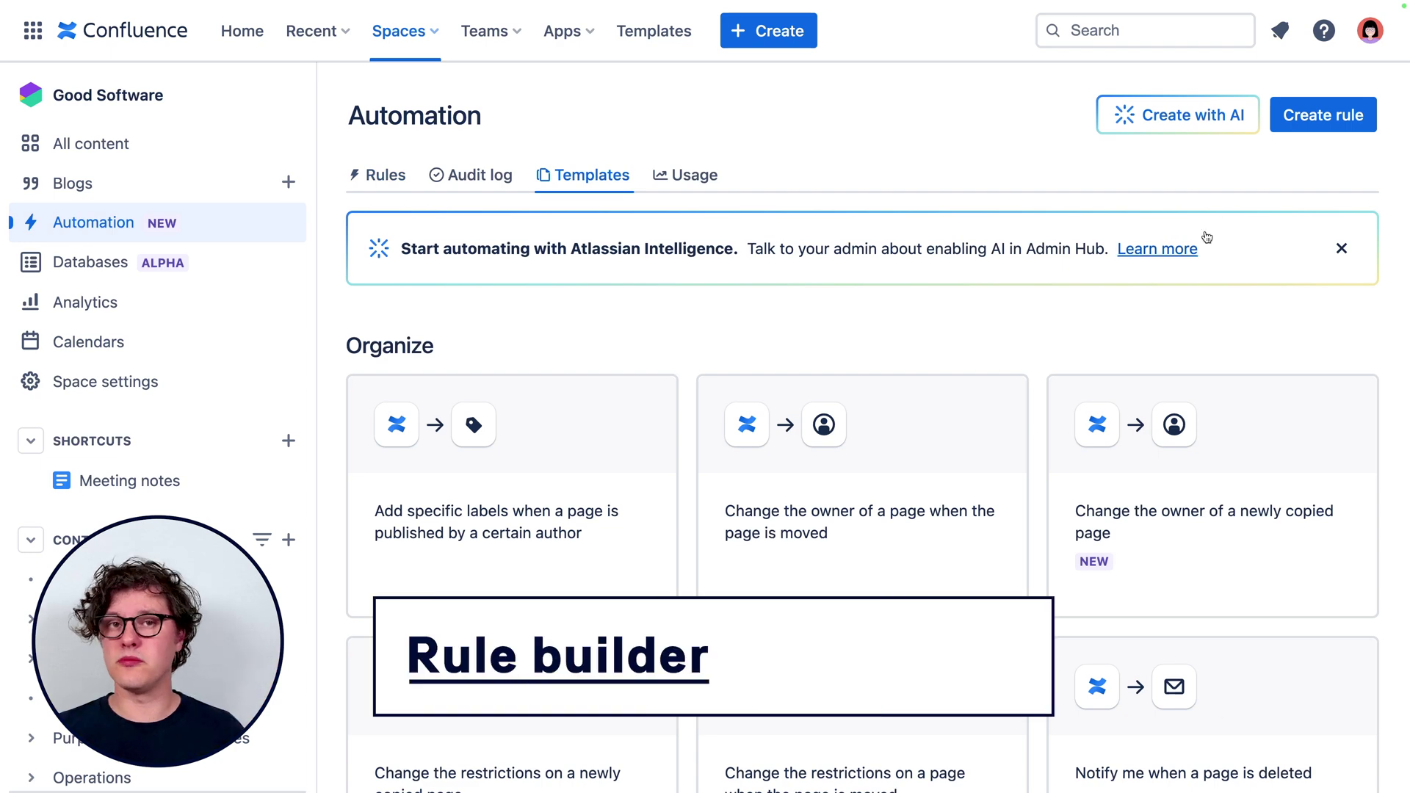
{"action": "left_click", "coordinate": [1324, 119]}
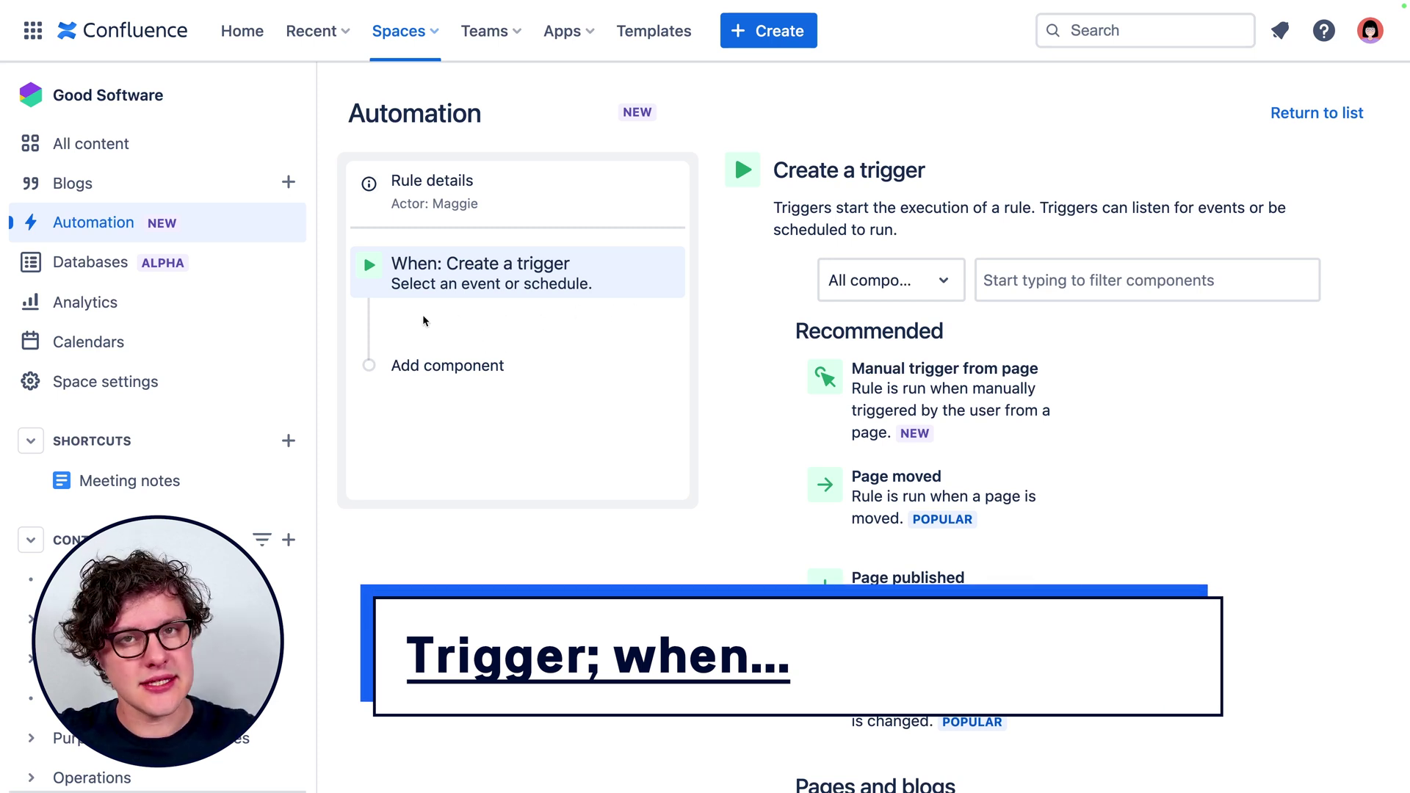
Give the new rule a Scheduled trigger, found by filtering with 'sch', running weekly on Wednesday at 9:00 AM.
{"action": "scroll", "coordinate": [1103, 551], "scroll_direction": "down", "scroll_amount": 5}
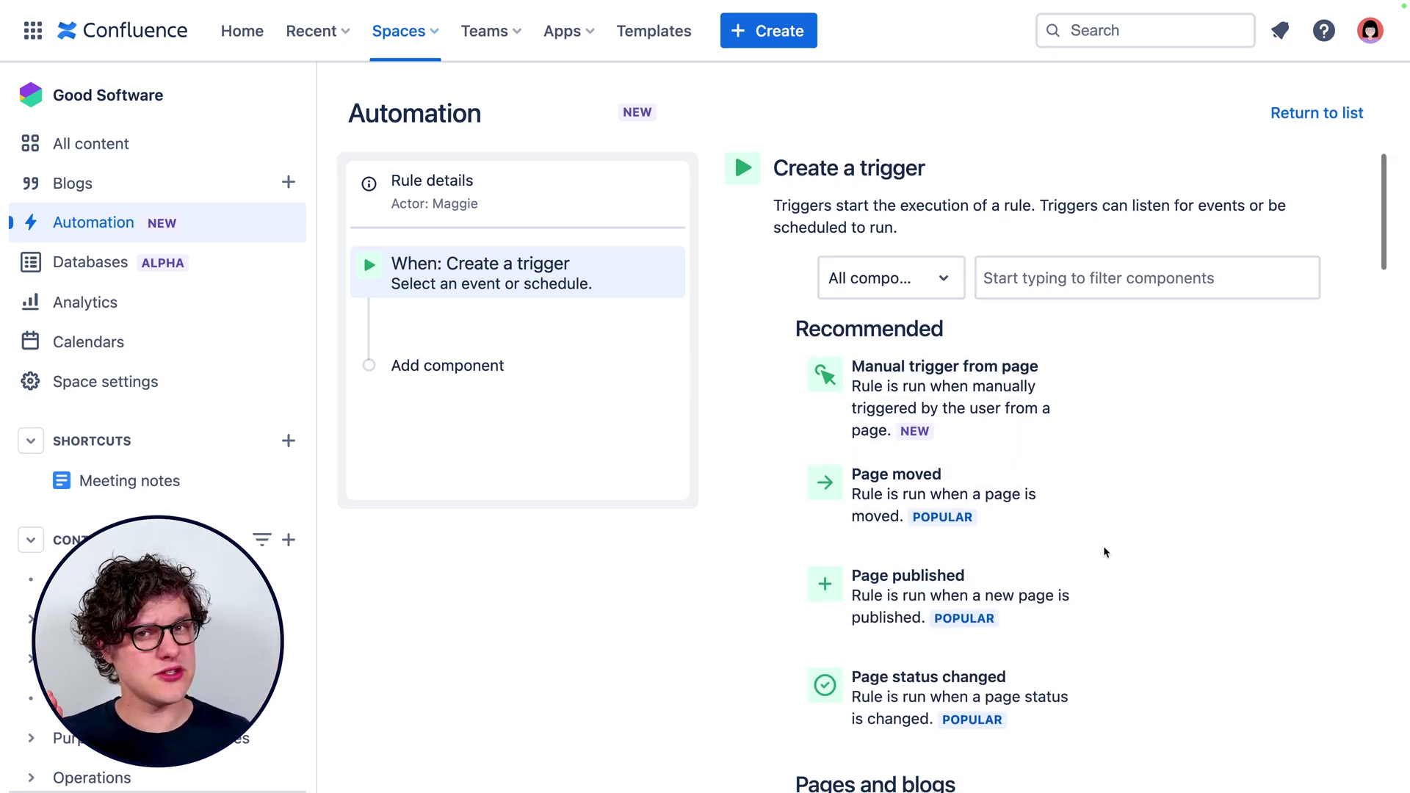
{"action": "scroll", "coordinate": [1103, 544], "scroll_direction": "down", "scroll_amount": 5}
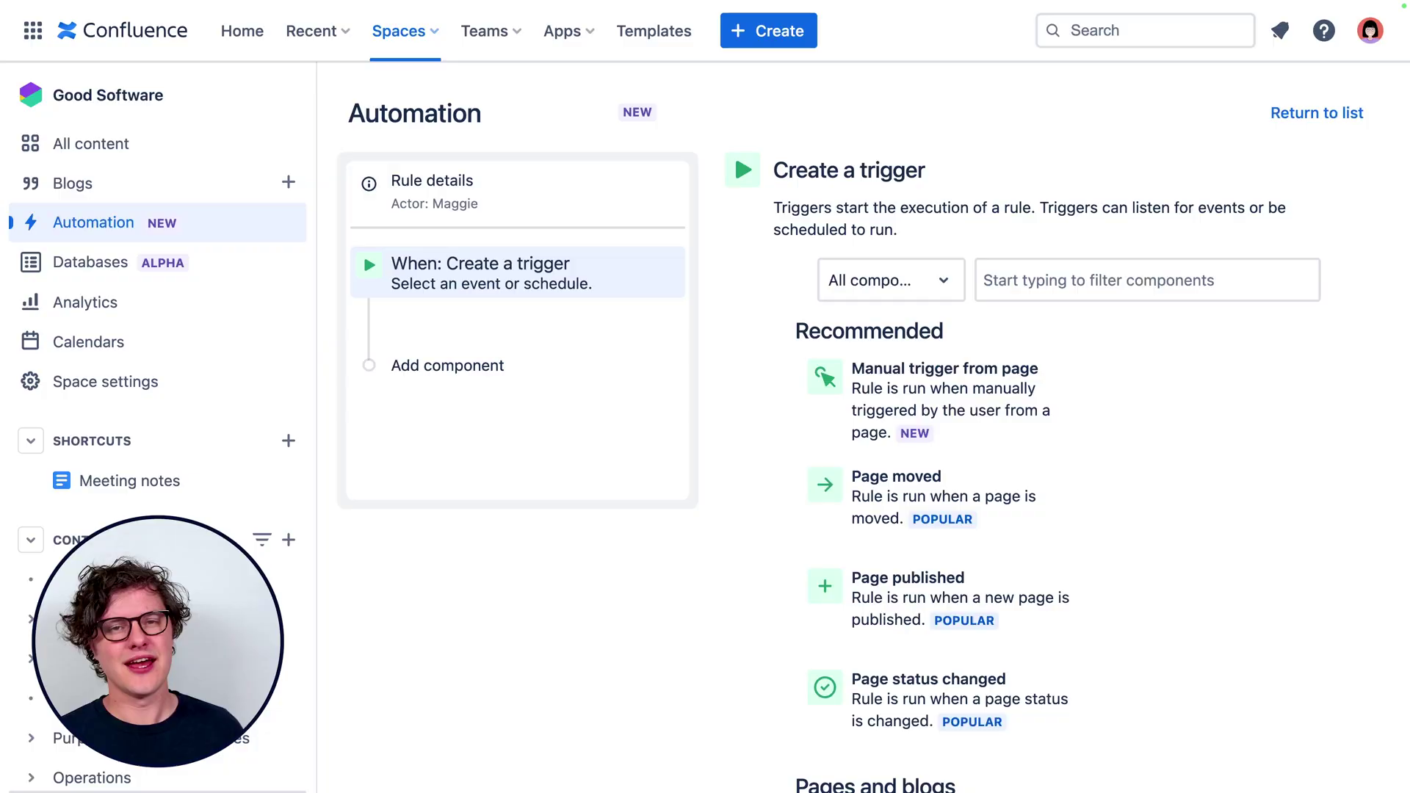
{"action": "left_click", "coordinate": [1046, 288]}
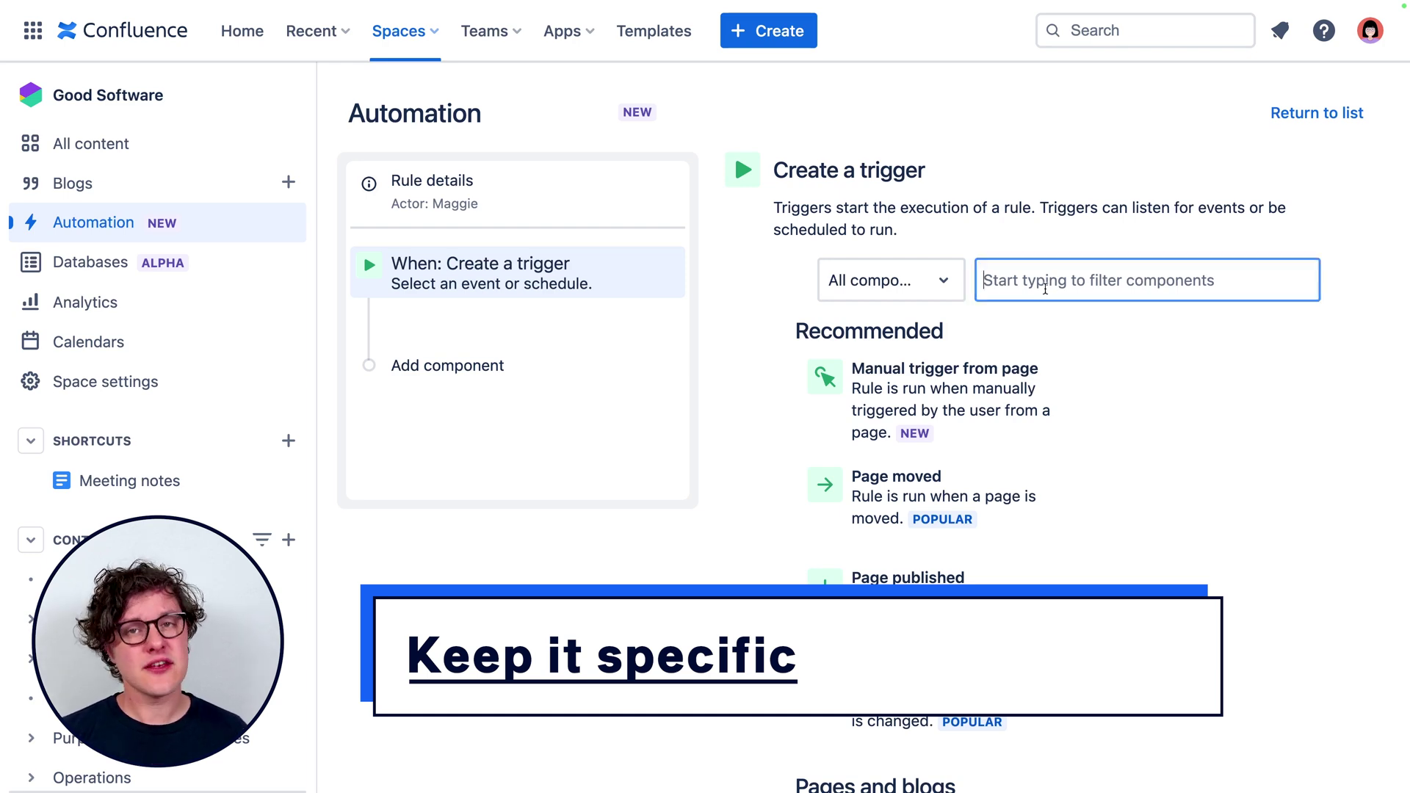
{"action": "type", "text": "sch"}
{"action": "left_click", "coordinate": [975, 378]}
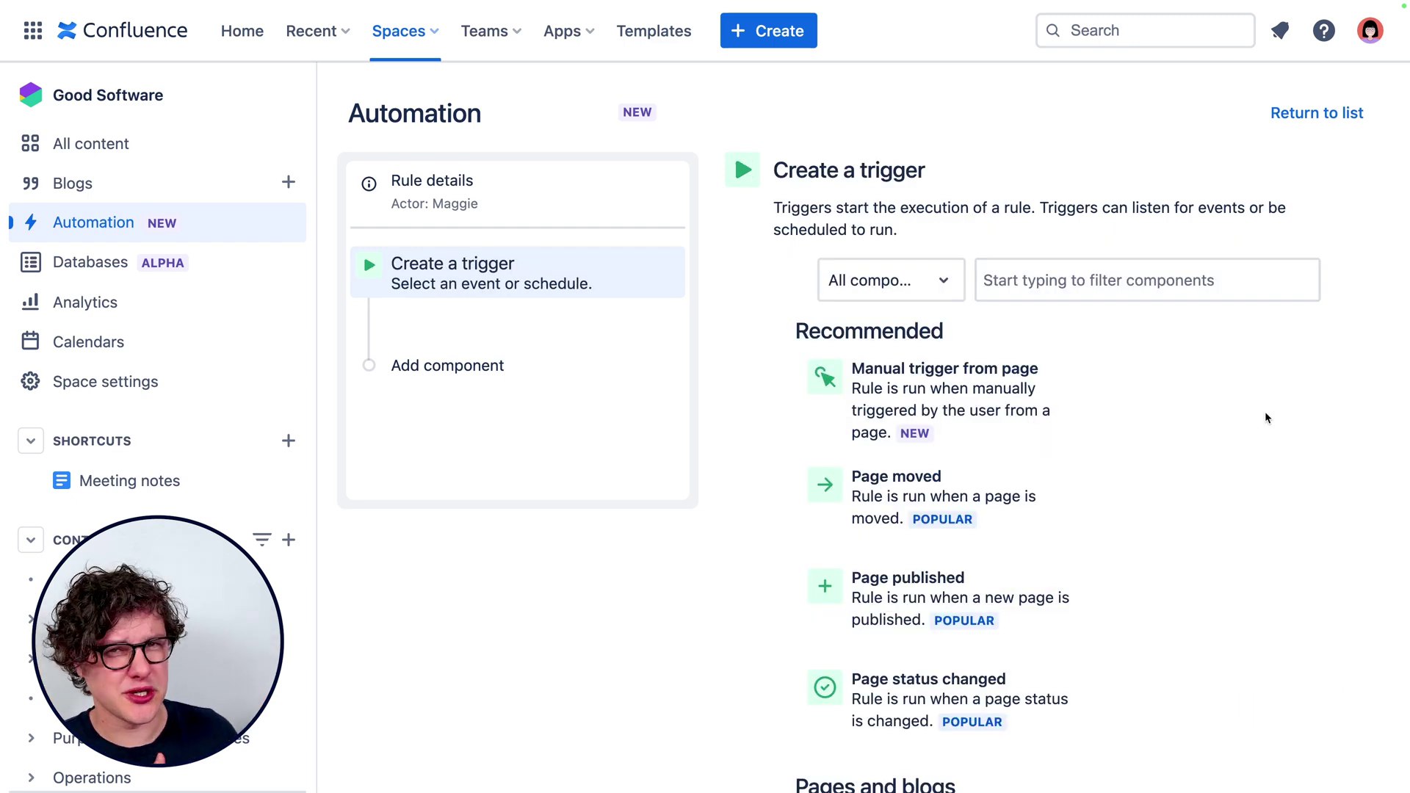
{"action": "left_click", "coordinate": [951, 584]}
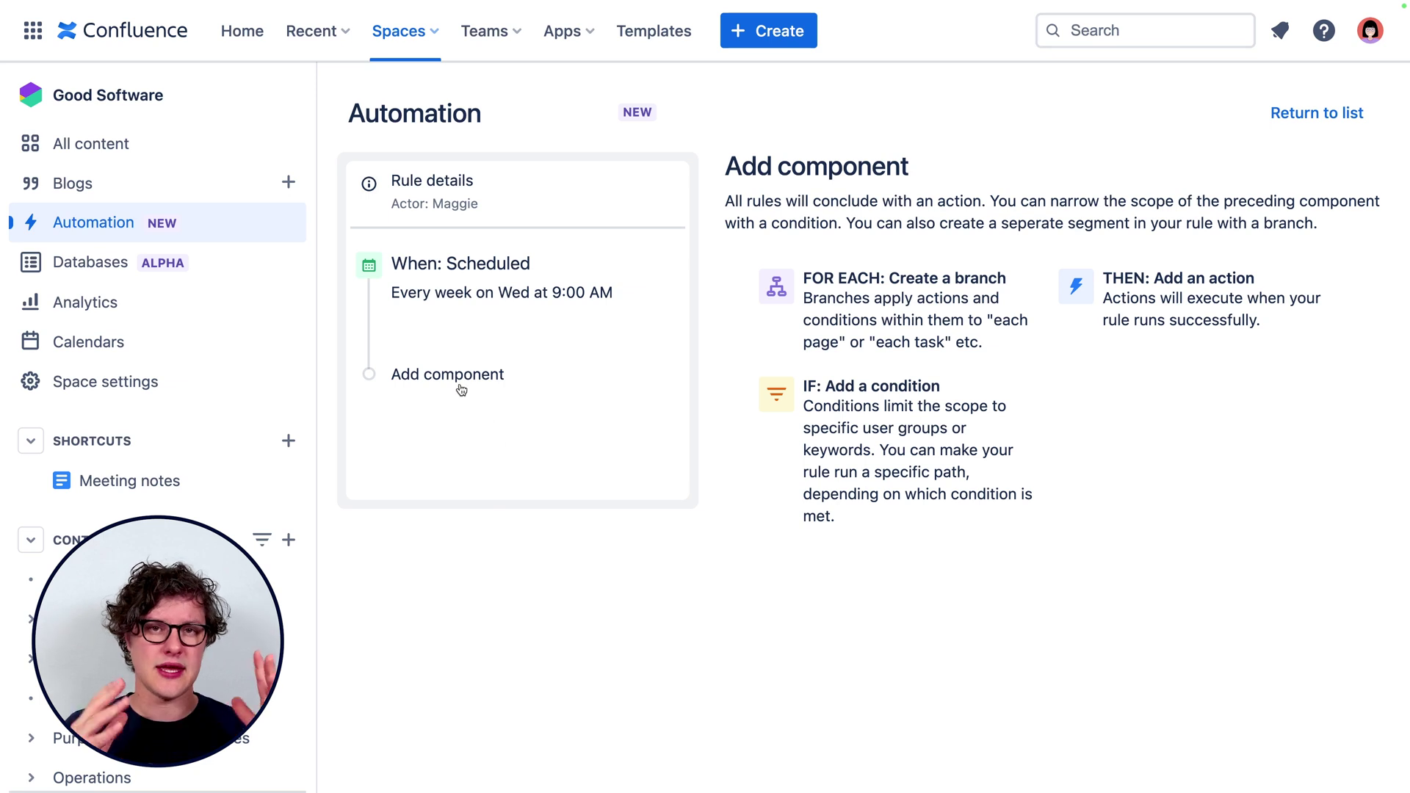
Add a condition after the trigger and try a user condition with a selected user.
{"action": "left_click", "coordinate": [492, 376]}
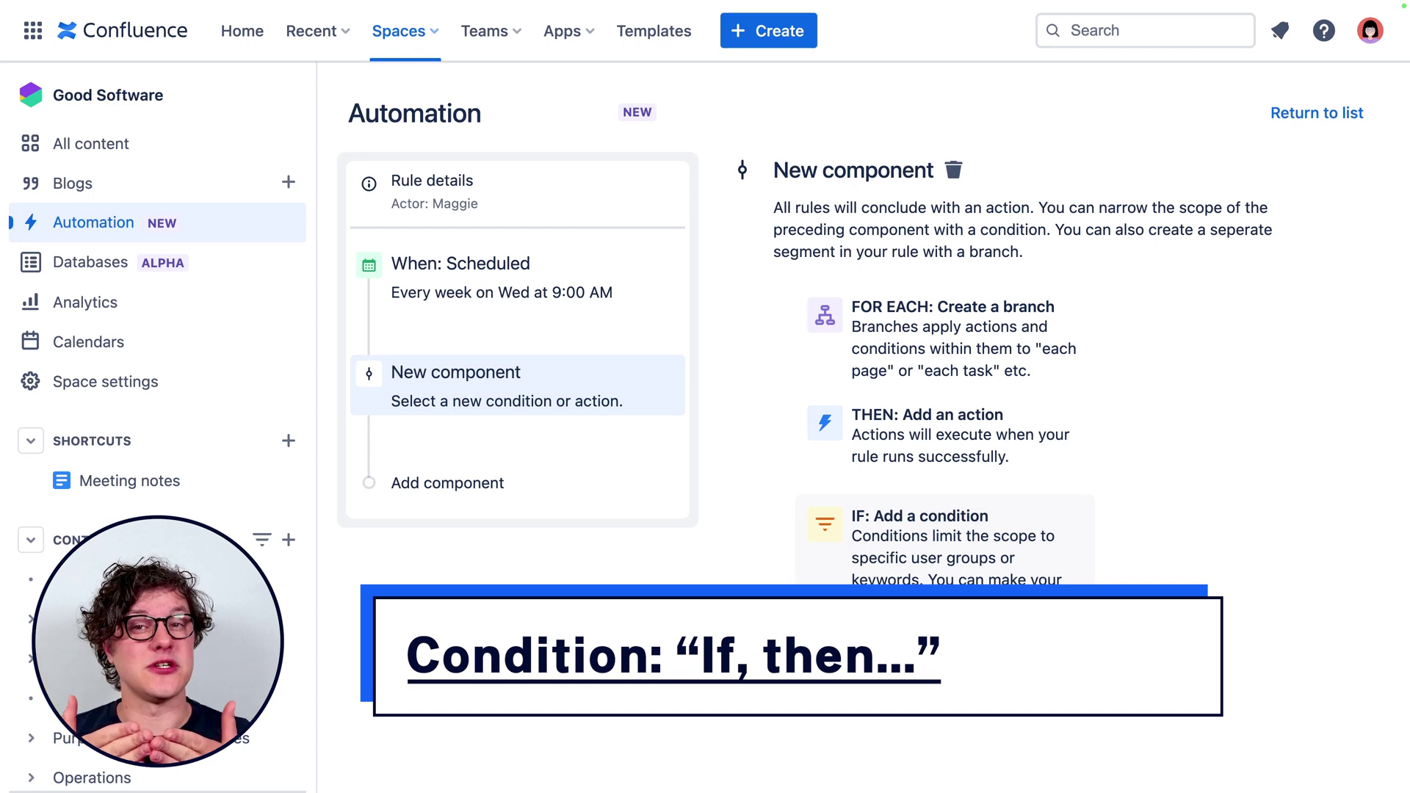
{"action": "left_click", "coordinate": [947, 536]}
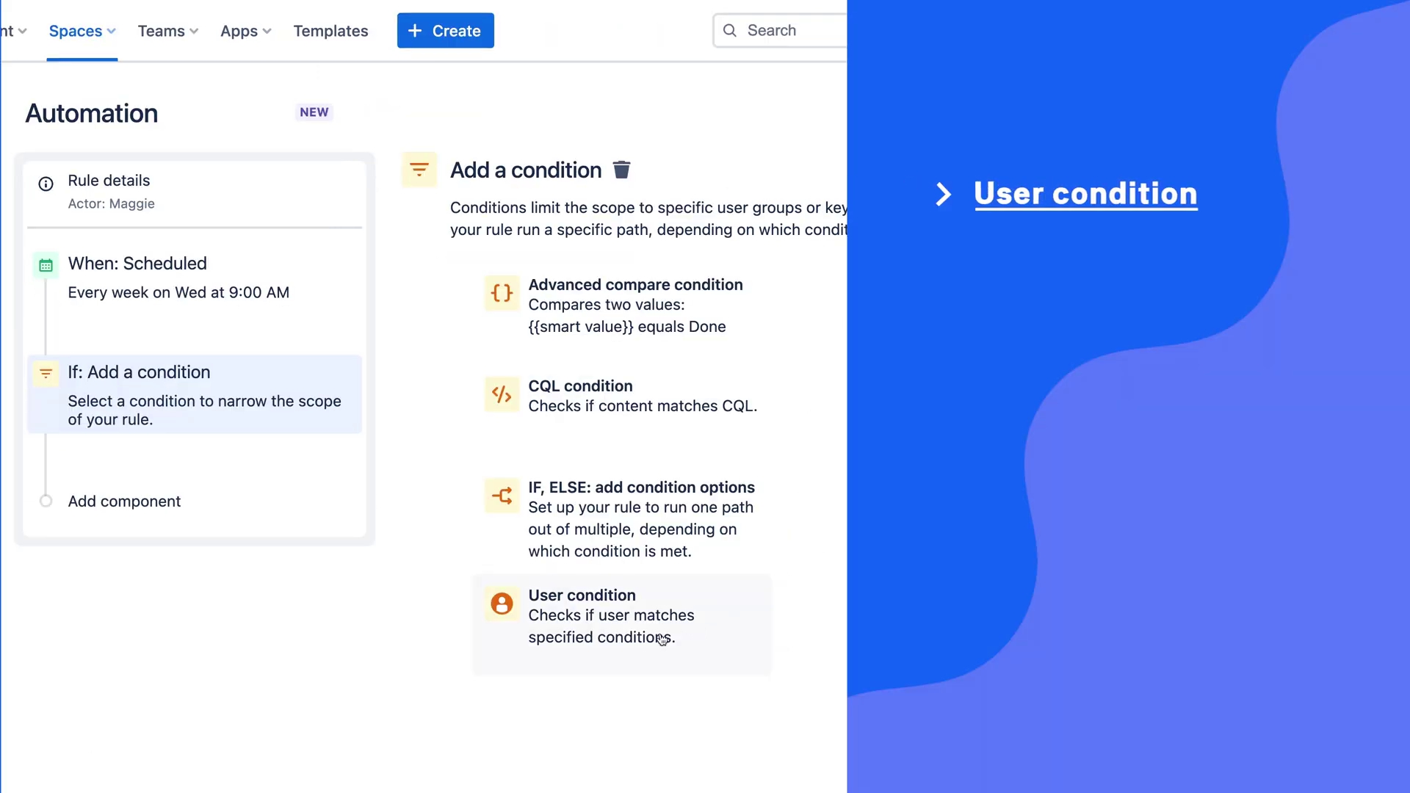
{"action": "left_click", "coordinate": [955, 627]}
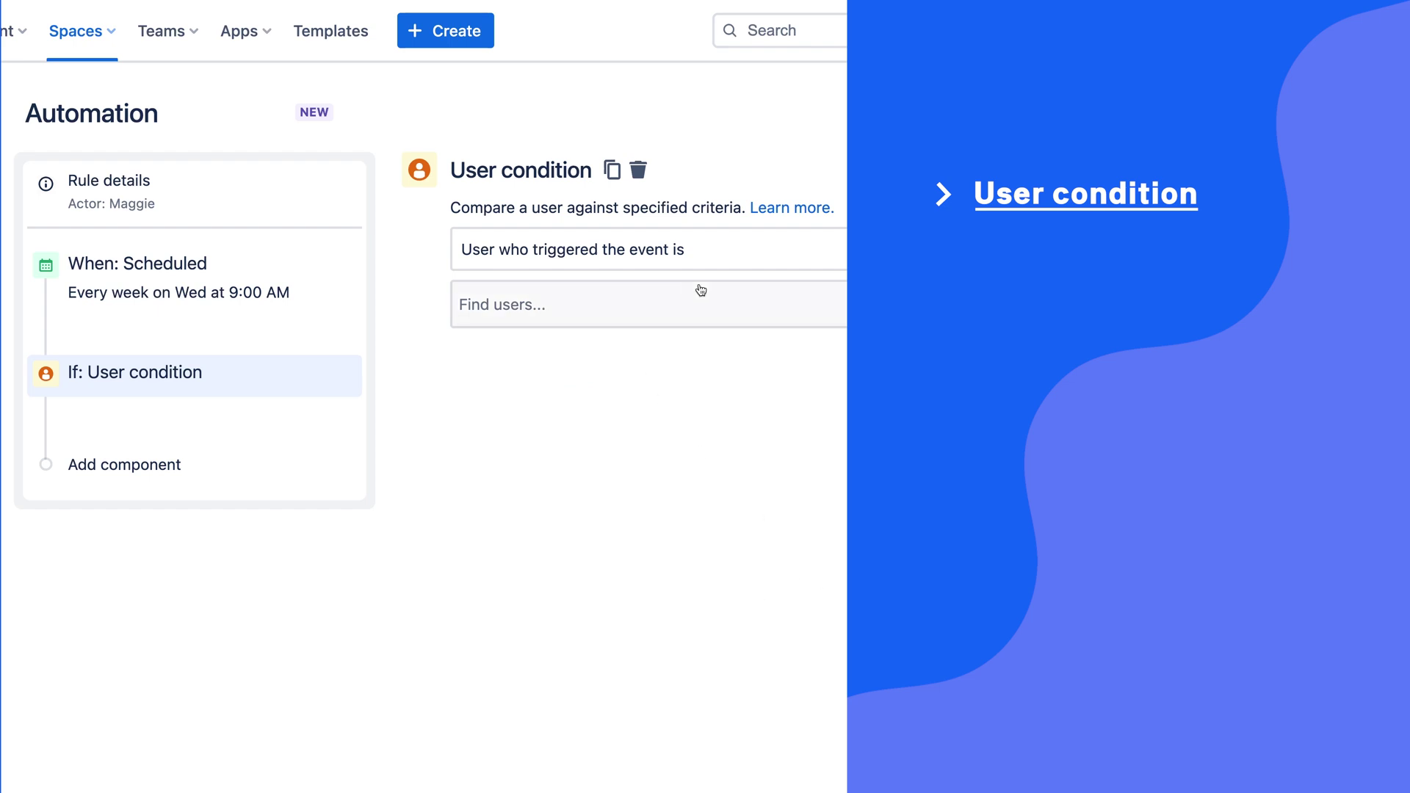
{"action": "left_click", "coordinate": [685, 321]}
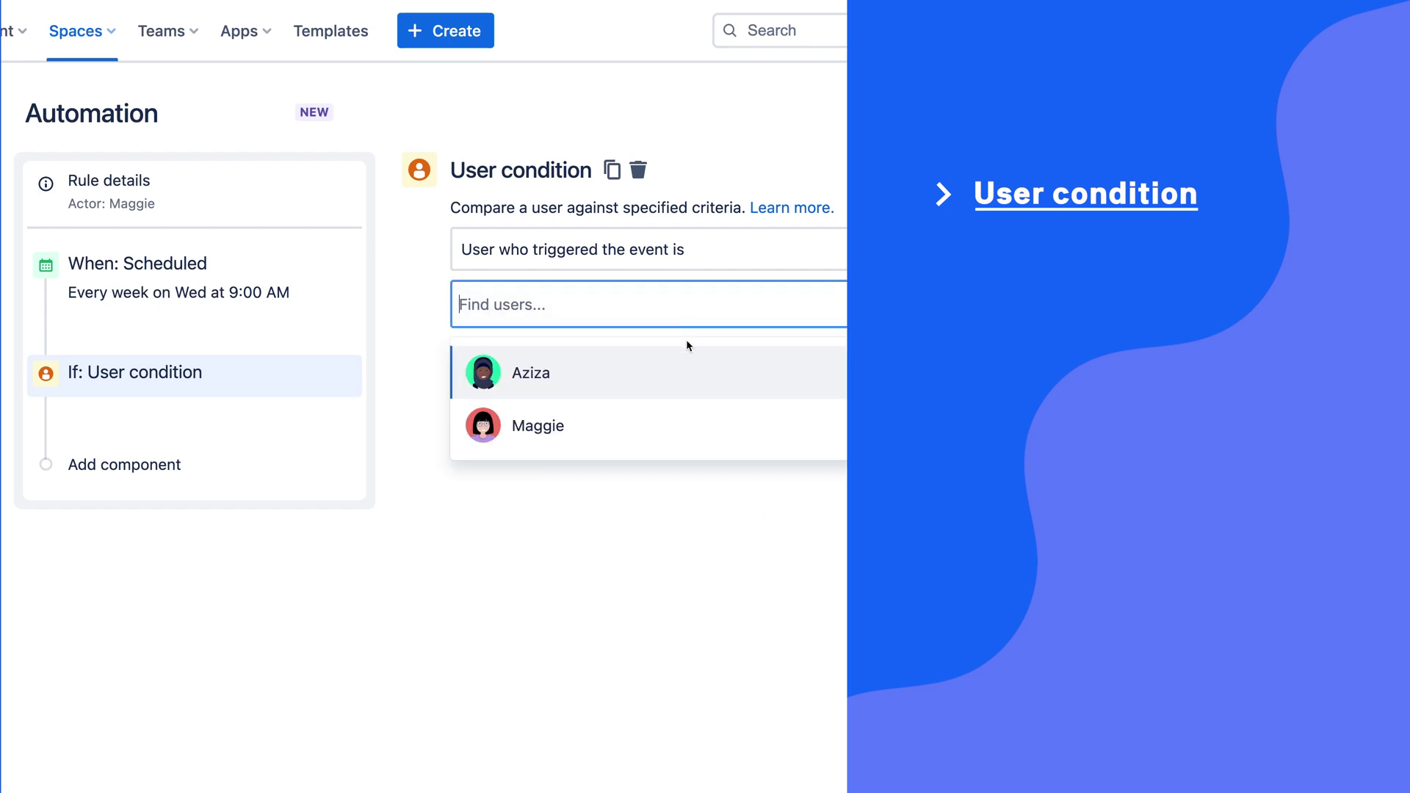
{"action": "left_click", "coordinate": [683, 375]}
{"action": "left_click", "coordinate": [737, 484]}
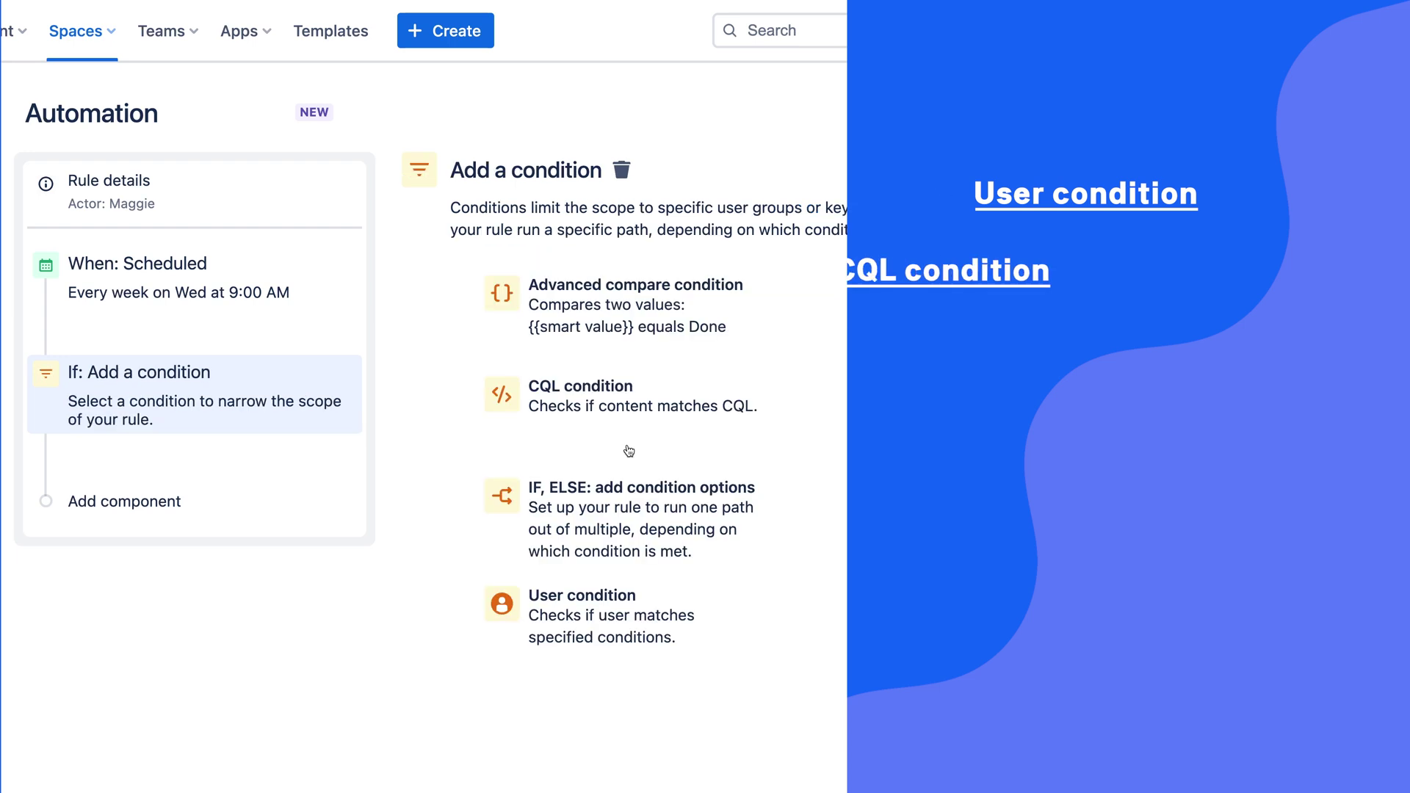
Try a CQL condition instead, pasting in a CQL query.
{"action": "left_click", "coordinate": [667, 406]}
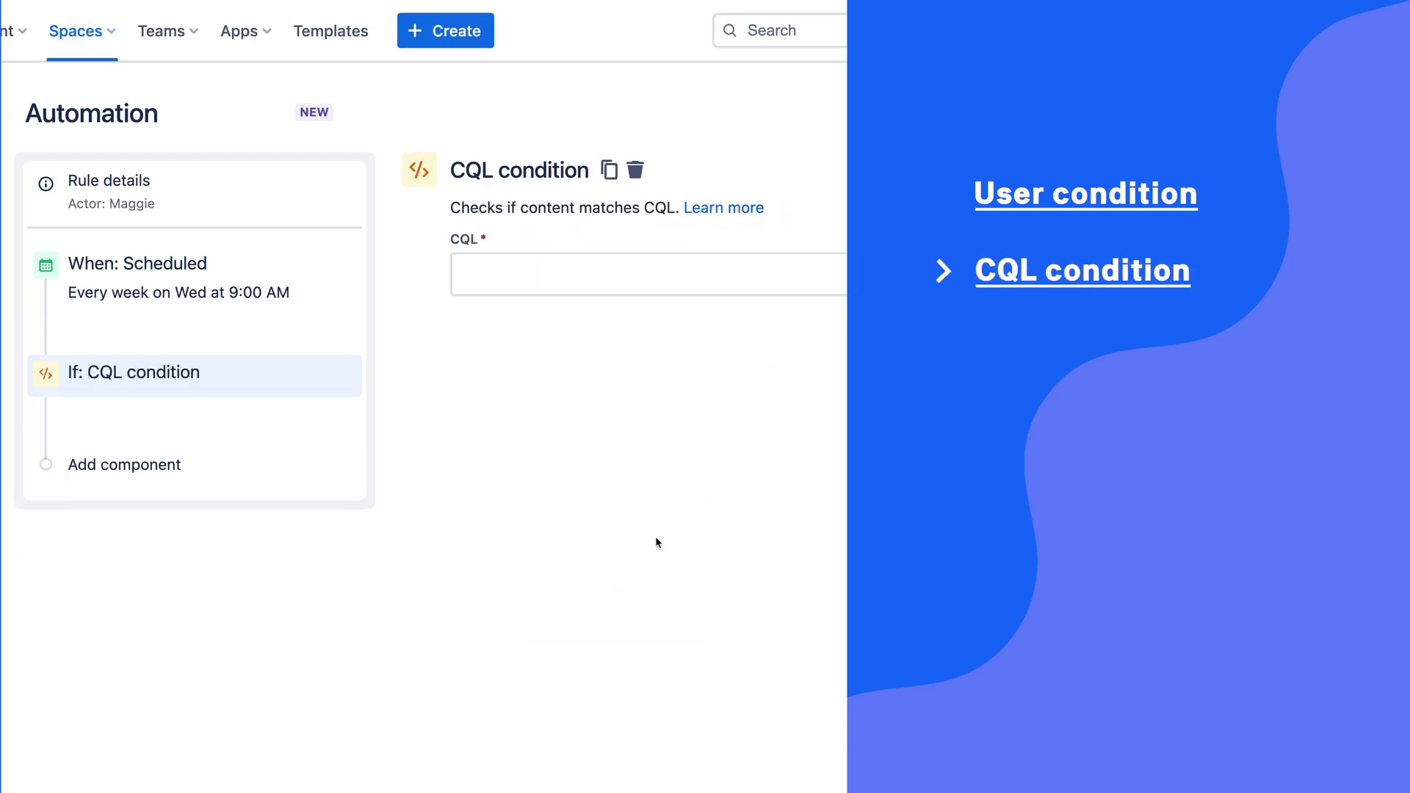
{"action": "left_click", "coordinate": [497, 285]}
{"action": "type", "text": "type = page AND title ~ \"meeting minutes\""}
{"action": "left_click", "coordinate": [653, 344]}
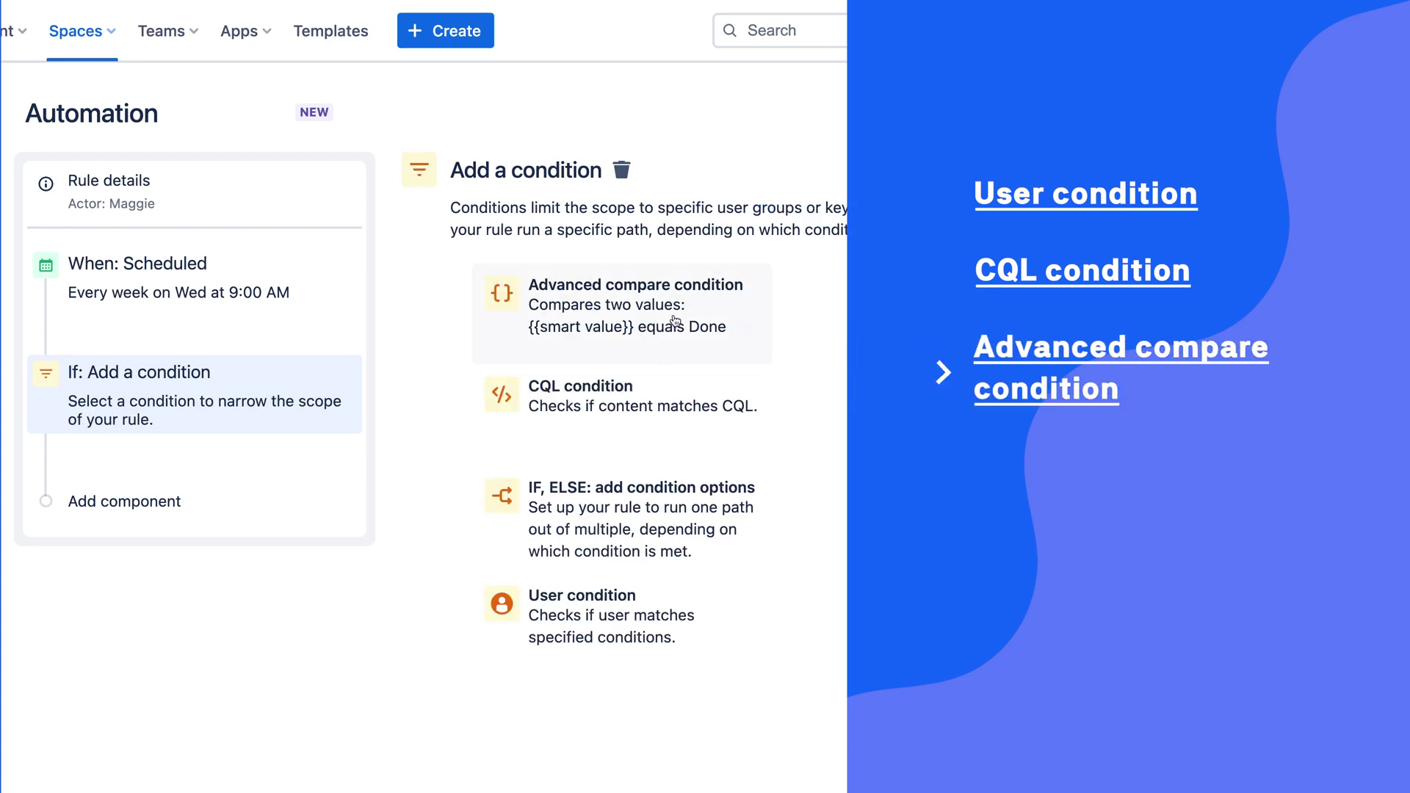
Set advanced compare conditions: {{space.key}} equals GS and page title equals 'Getting Started'.
{"action": "left_click", "coordinate": [674, 321]}
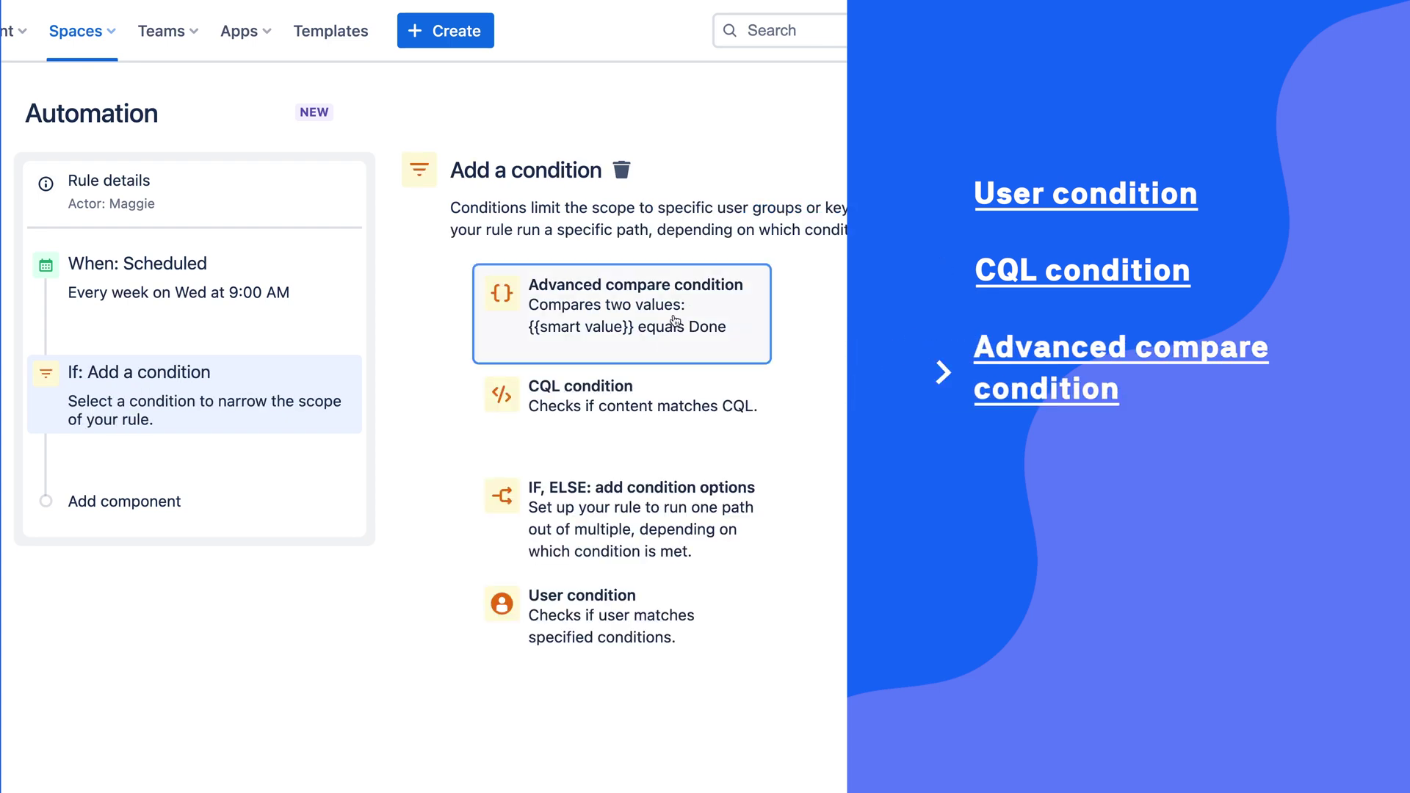
{"action": "left_click", "coordinate": [676, 309]}
{"action": "type", "text": "{{sp"}
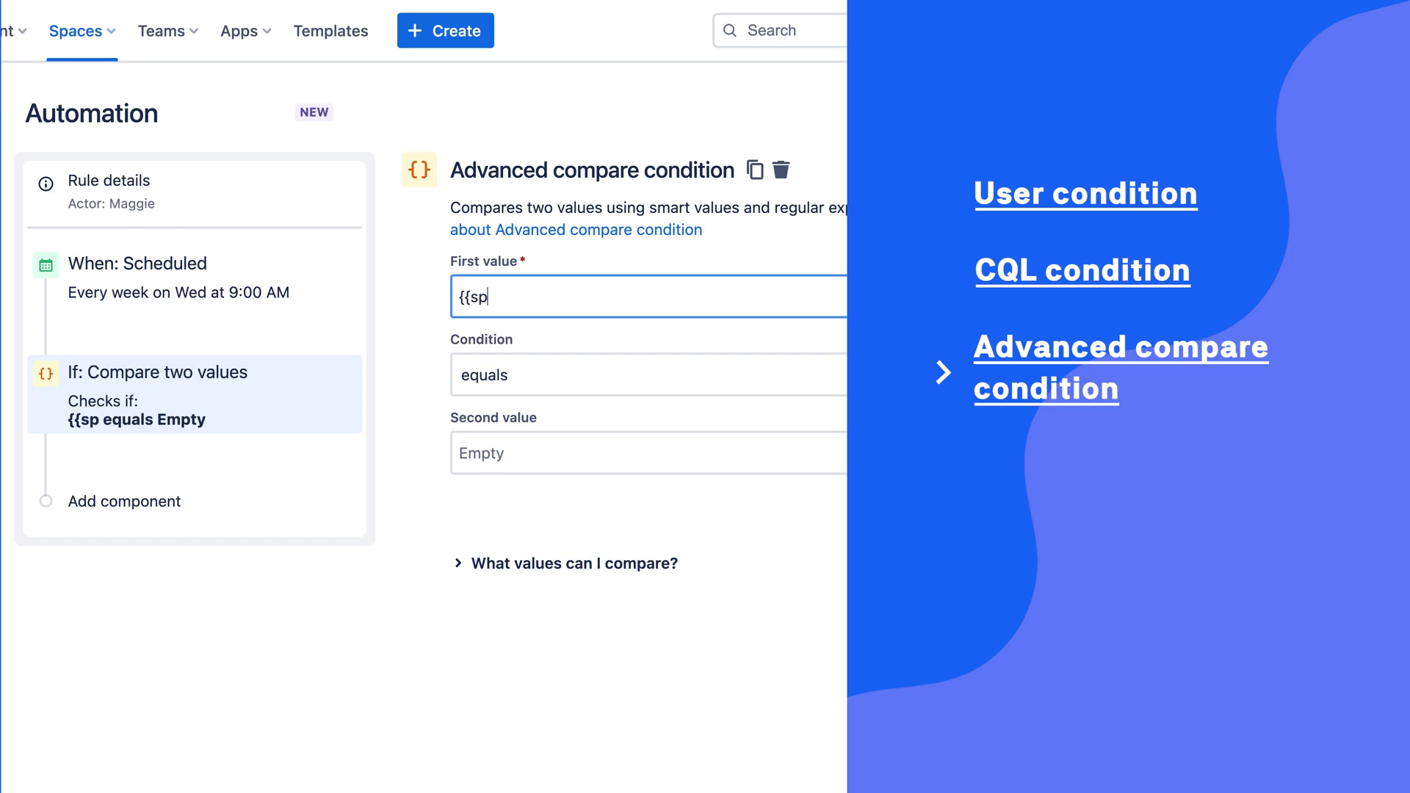
{"action": "type", "text": "ace.key}}"}
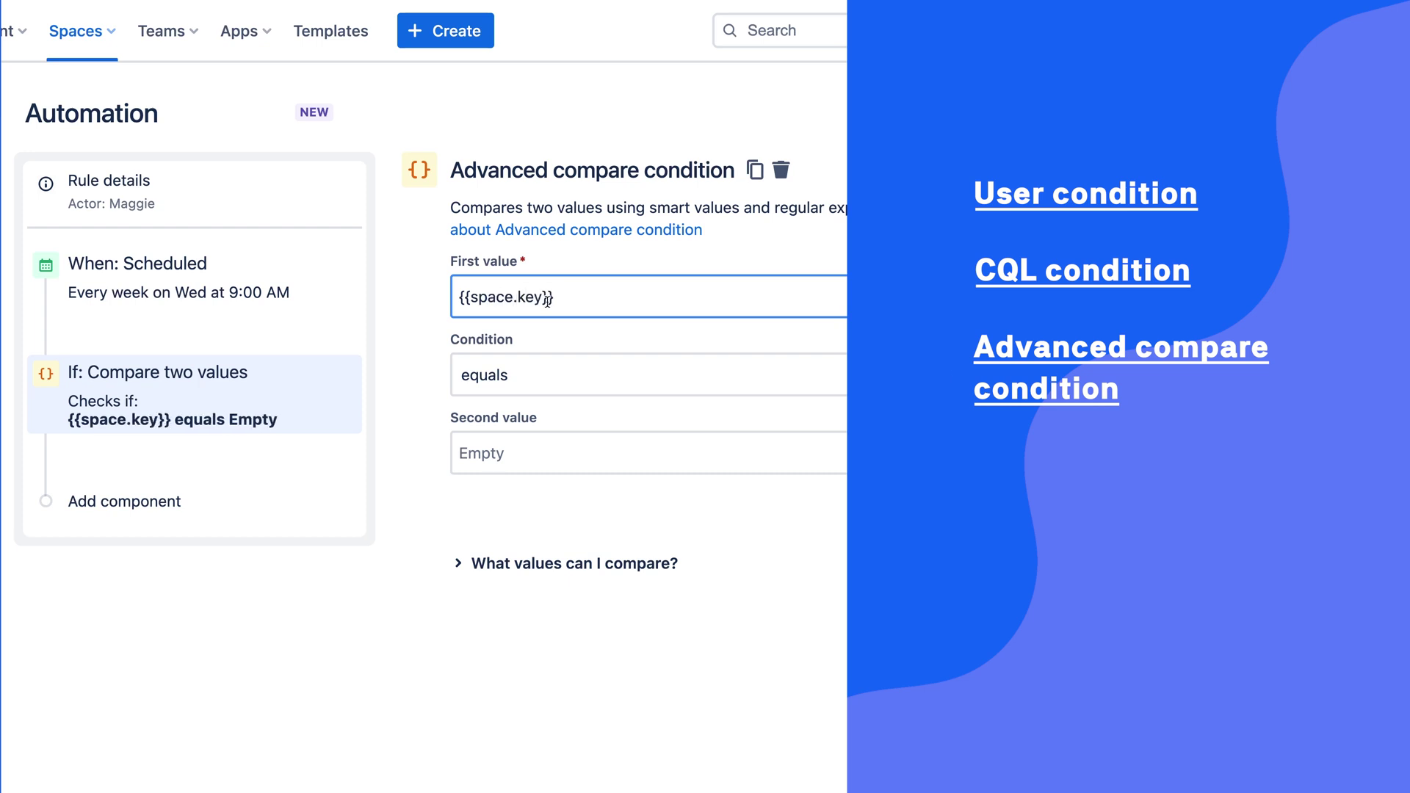
{"action": "left_click", "coordinate": [513, 449]}
{"action": "type", "text": "GS"}
{"action": "left_click", "coordinate": [649, 509]}
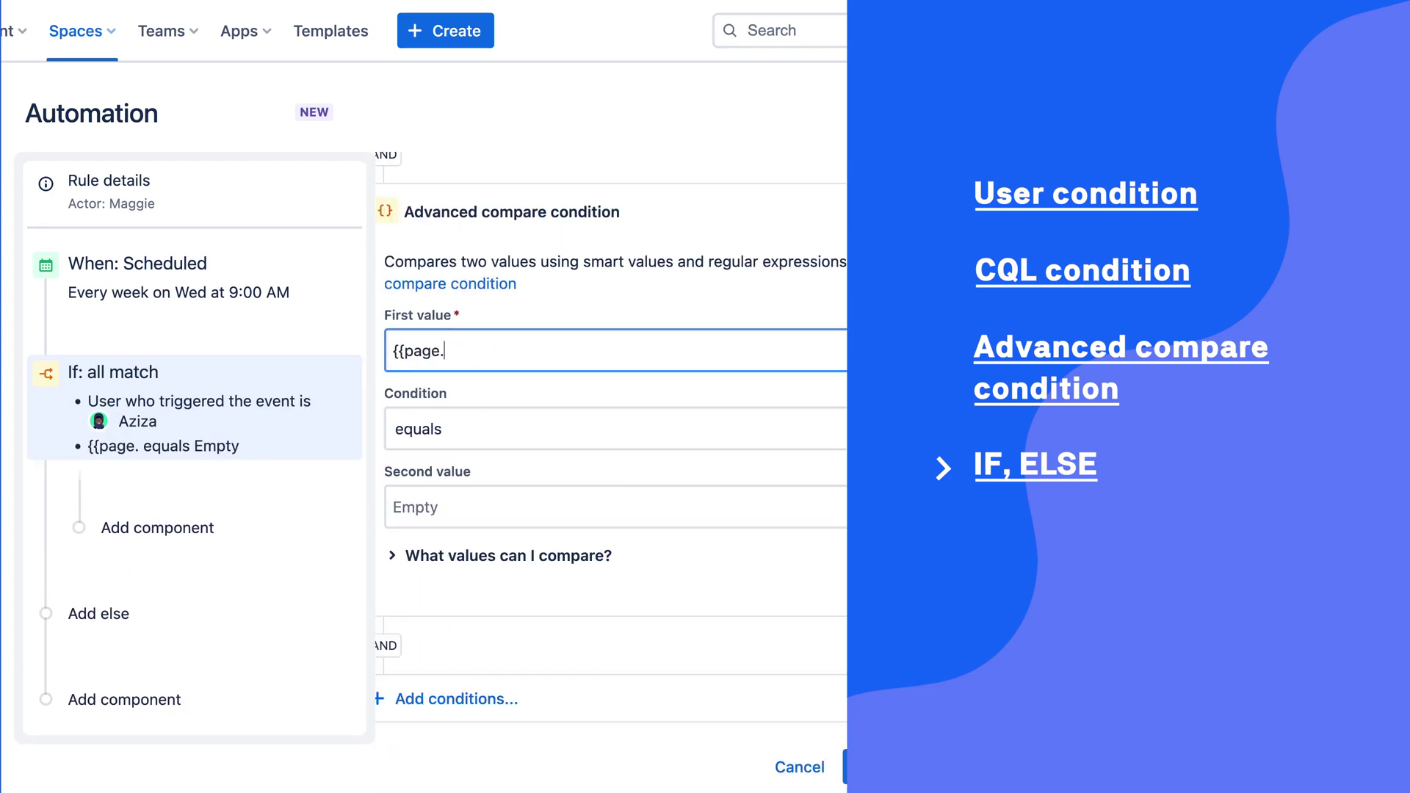
{"action": "type", "text": "title}}"}
{"action": "left_click", "coordinate": [470, 506]}
{"action": "type", "text": "Getting Started"}
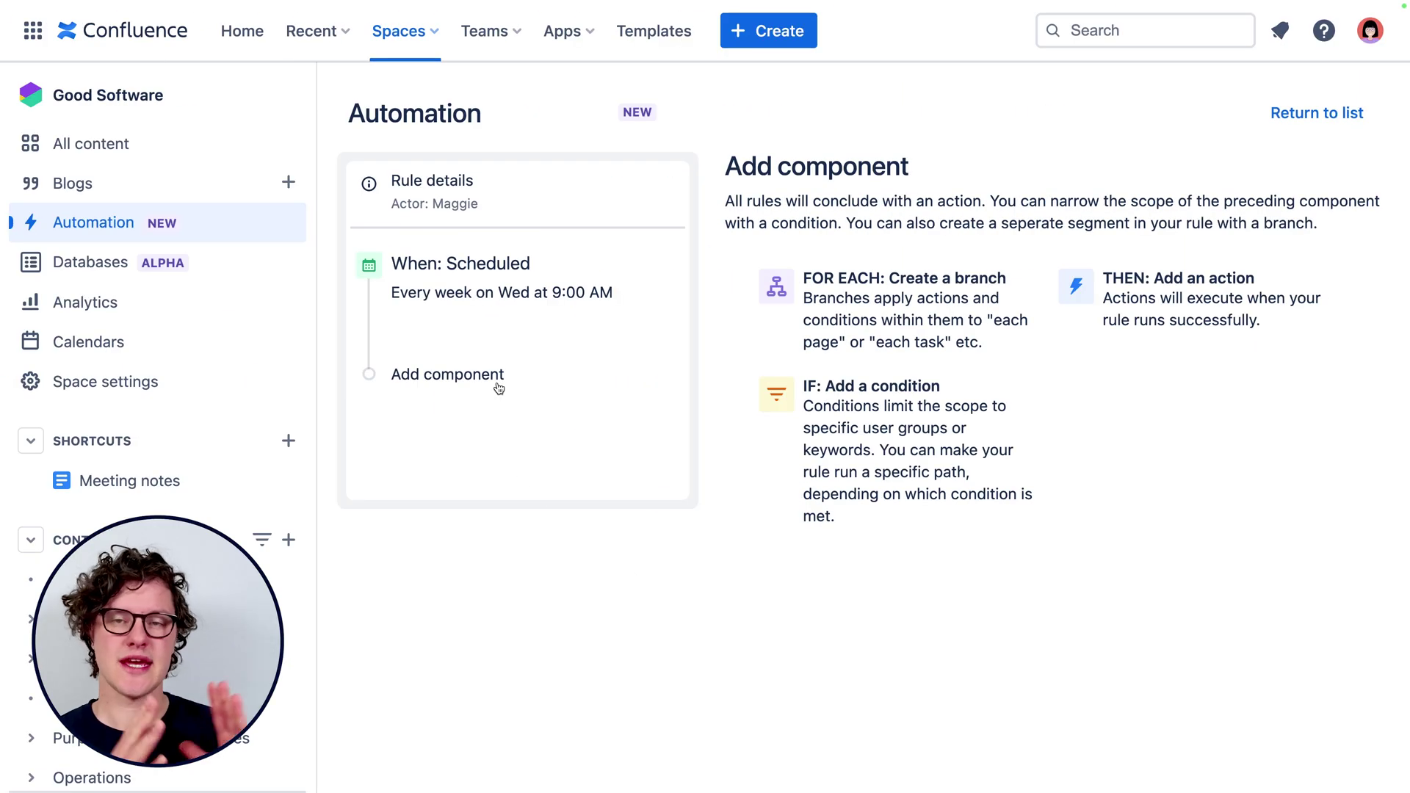
Add a FOR EACH branch over related tasks, keeping the filter at Status is incomplete.
{"action": "left_click", "coordinate": [499, 388]}
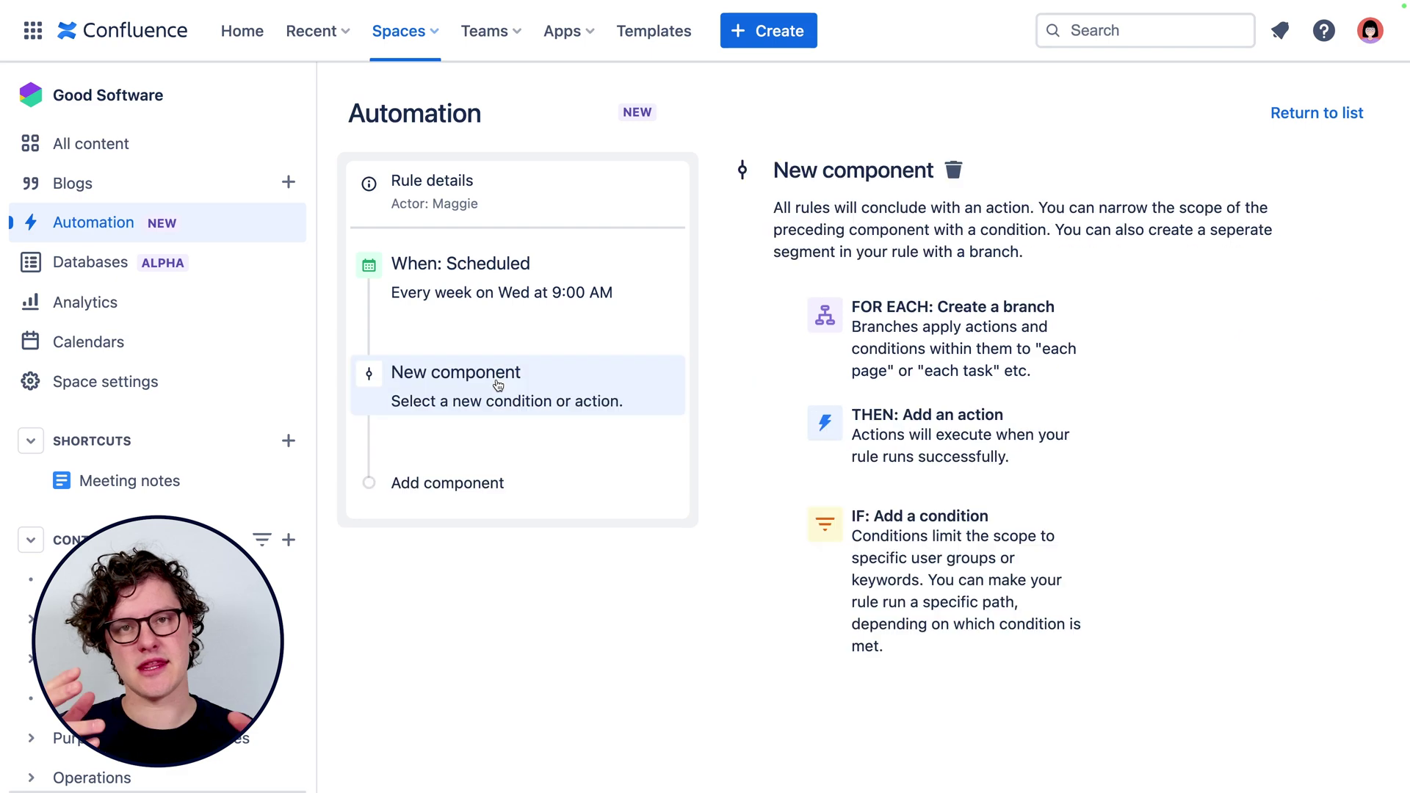
{"action": "left_click", "coordinate": [895, 359]}
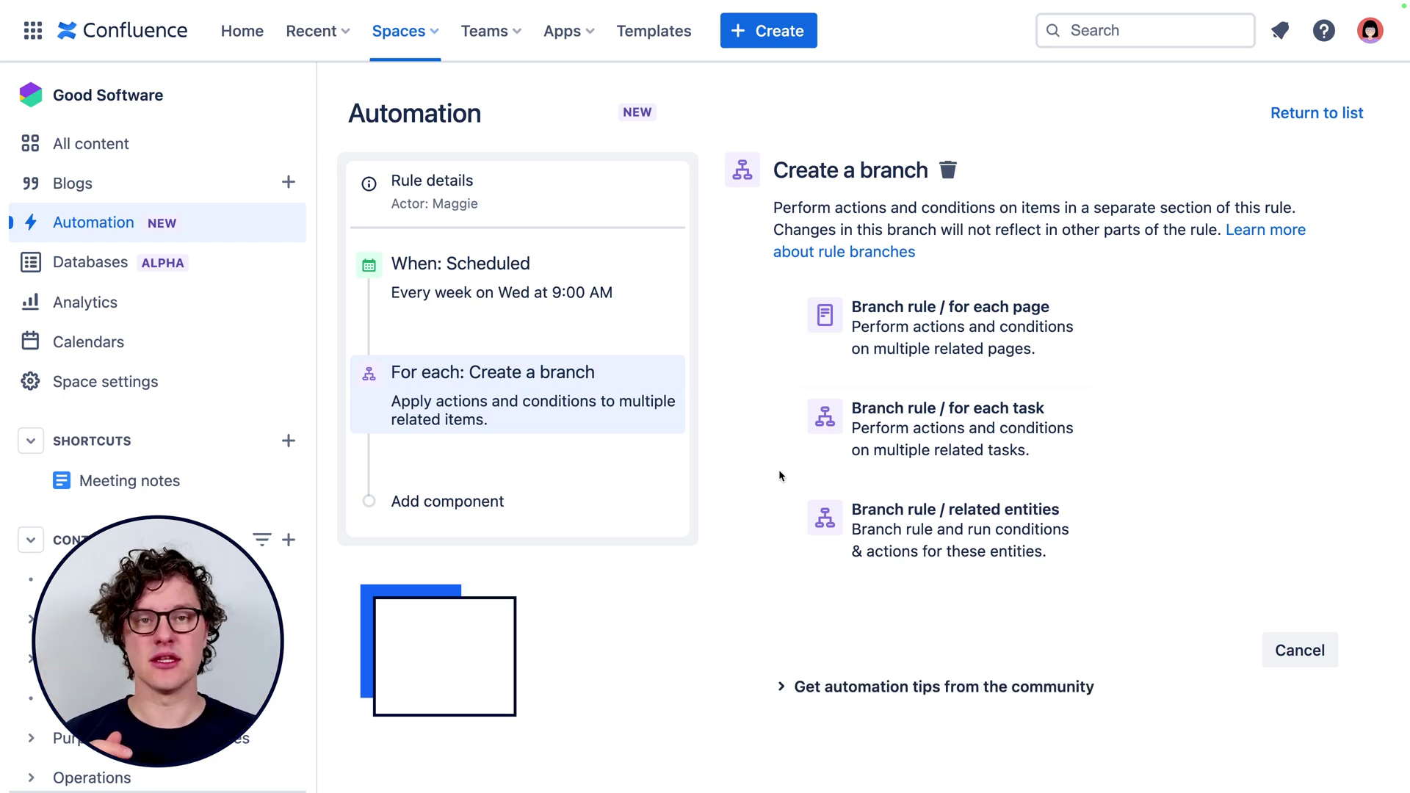
{"action": "left_click", "coordinate": [1035, 431]}
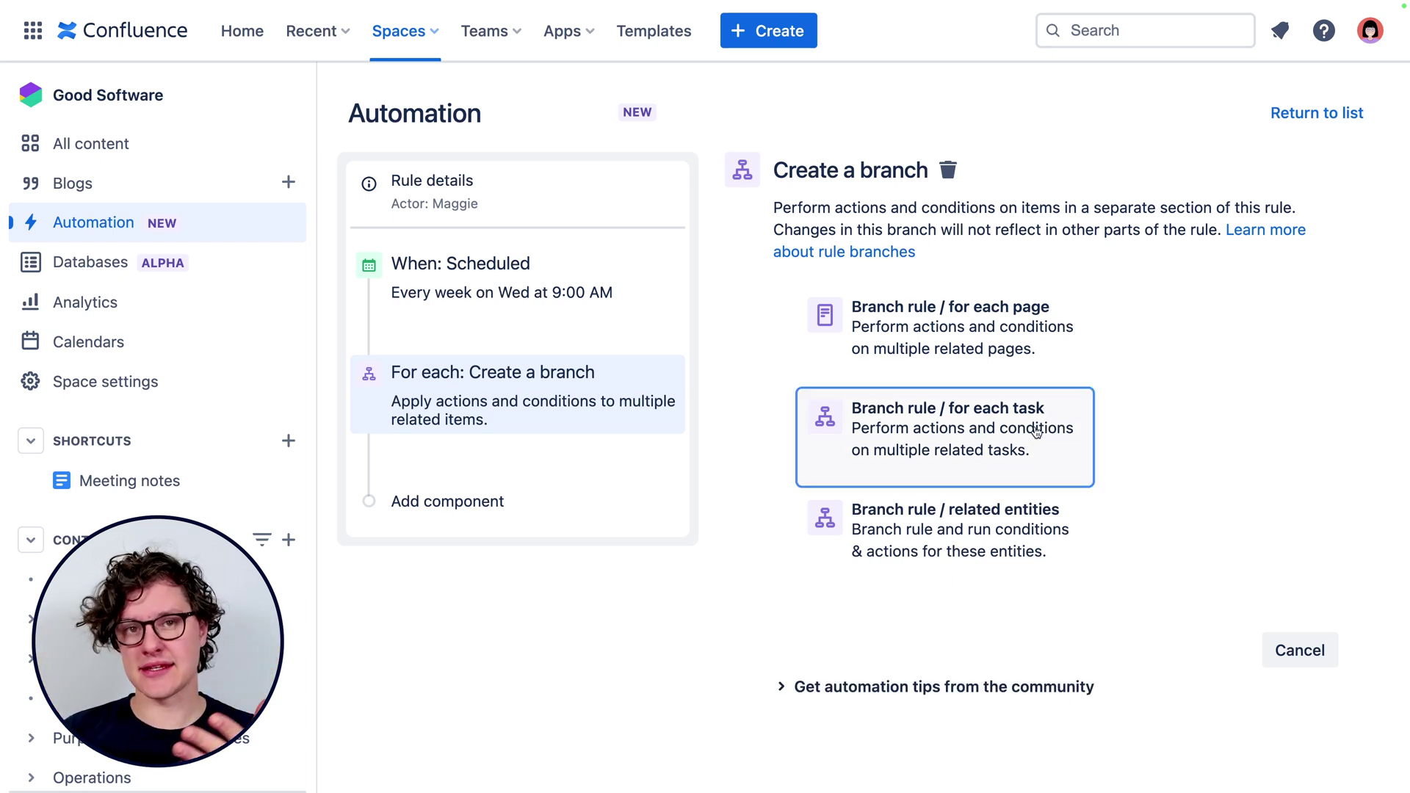
{"action": "left_click", "coordinate": [1086, 277]}
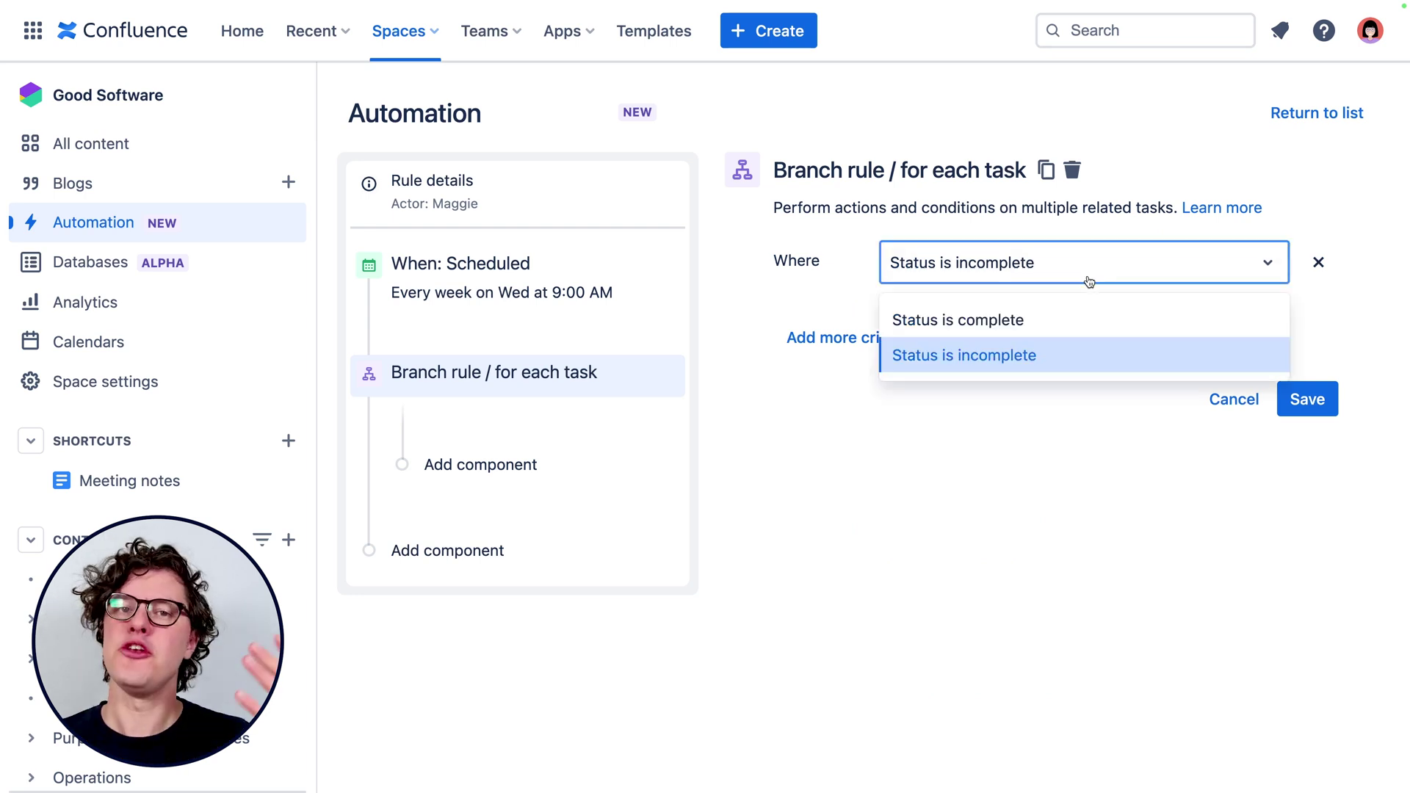
{"action": "left_click", "coordinate": [1070, 357]}
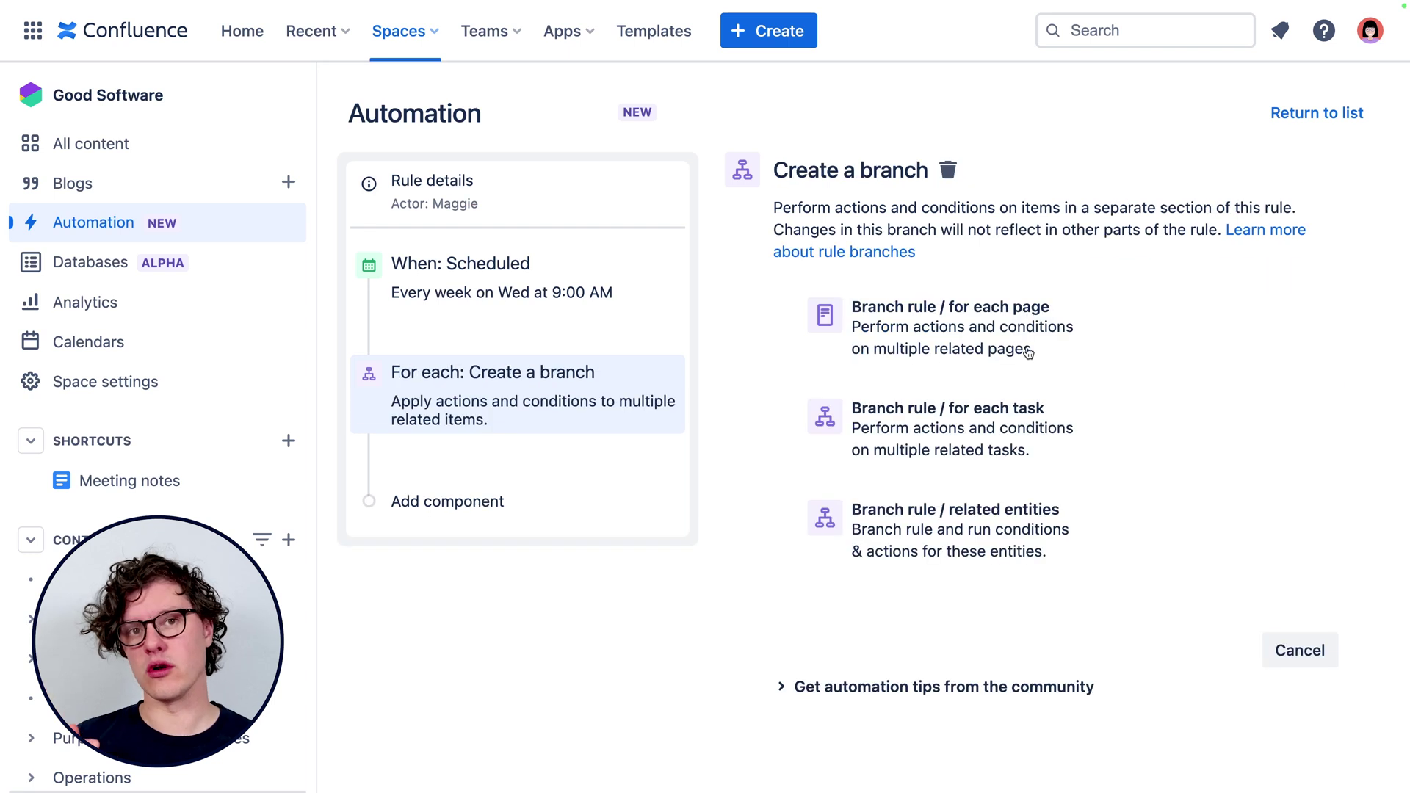
Switch the branch to each related page and try adding a user as page author.
{"action": "left_click", "coordinate": [1044, 330]}
{"action": "left_click", "coordinate": [1044, 329]}
{"action": "left_click", "coordinate": [967, 396]}
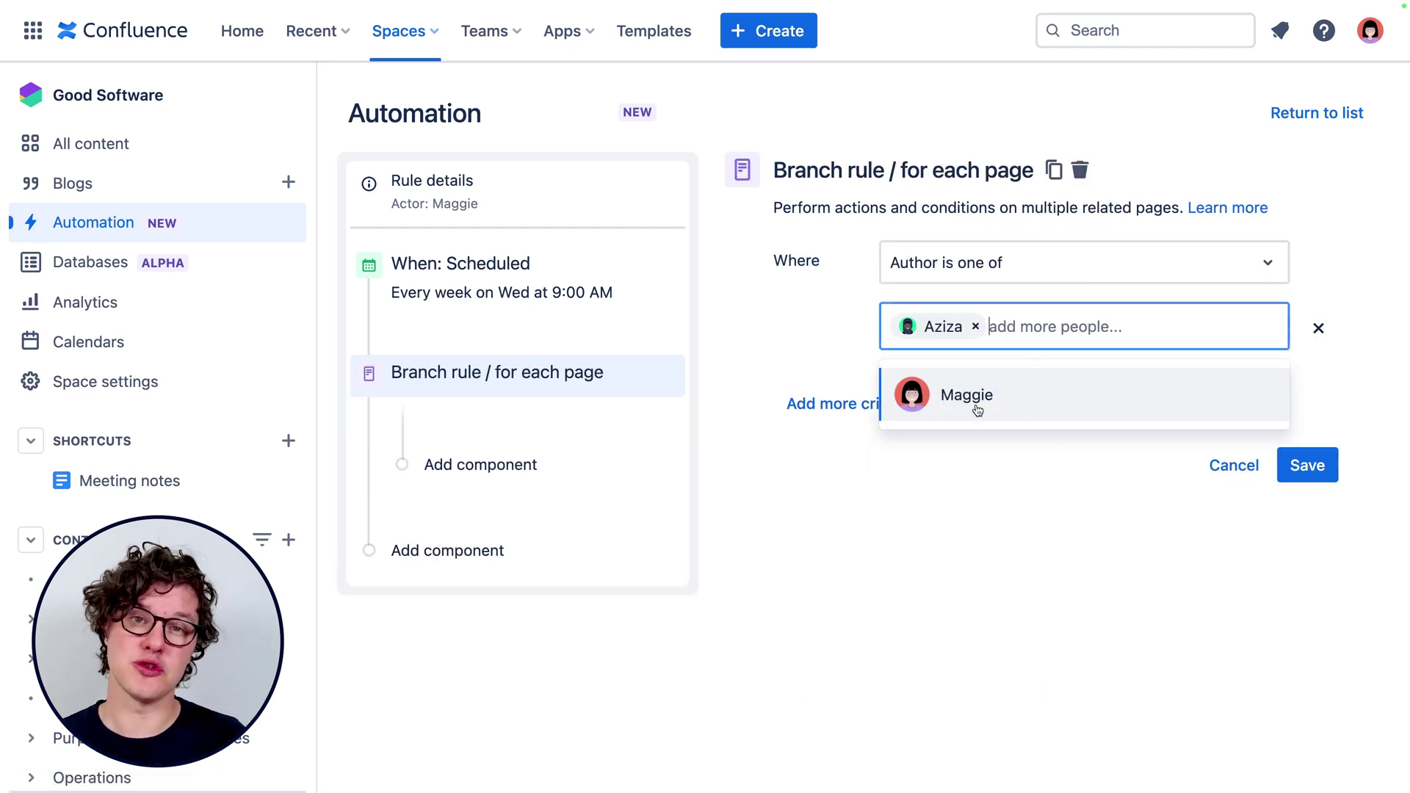
{"action": "key", "text": "Escape"}
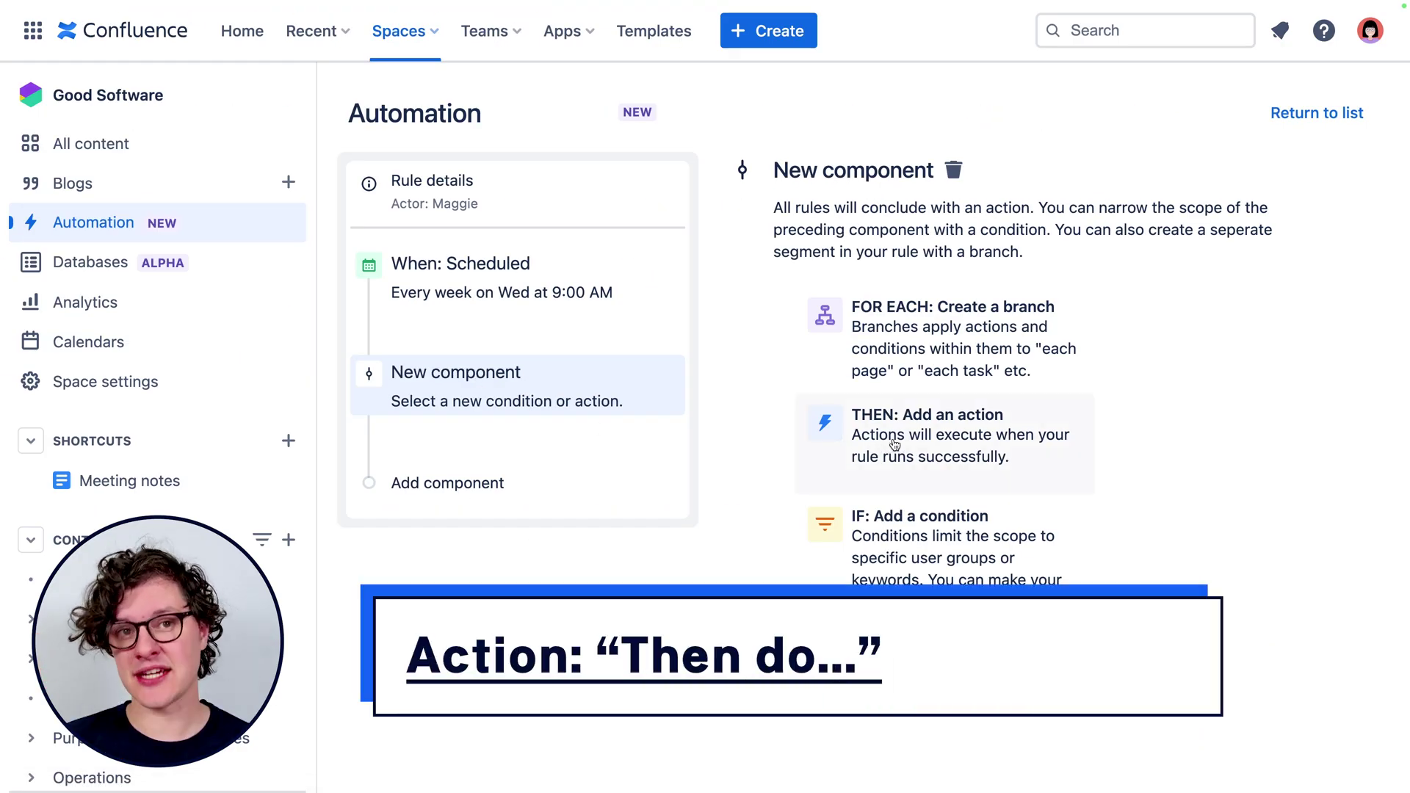
Make the new step a Then action, filtering the action list by 'publ' to choose Publish new page.
{"action": "left_click", "coordinate": [1032, 470]}
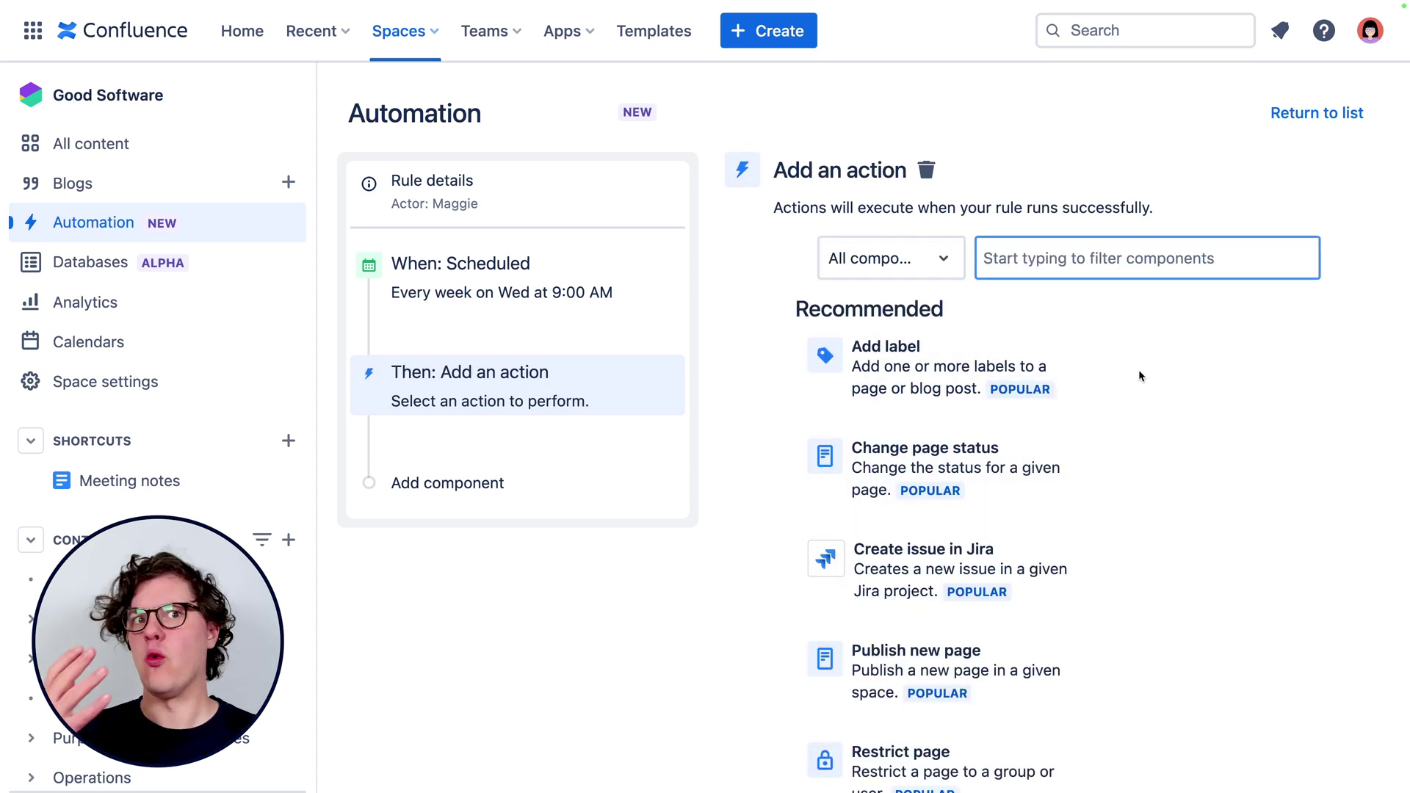
{"action": "left_click", "coordinate": [1254, 439]}
{"action": "scroll", "coordinate": [1176, 416], "scroll_direction": "down", "scroll_amount": 15}
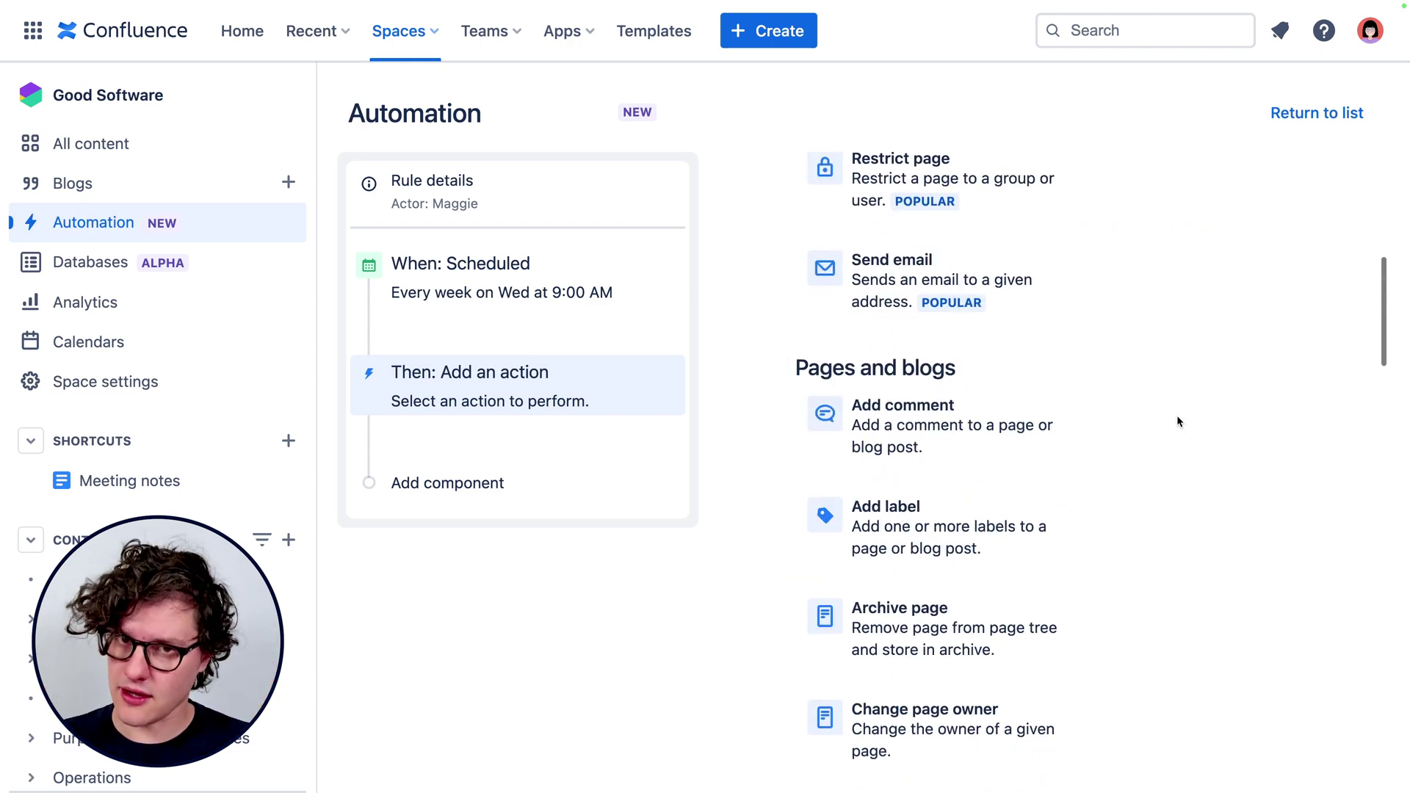
{"action": "scroll", "coordinate": [1177, 416], "scroll_direction": "down", "scroll_amount": 8}
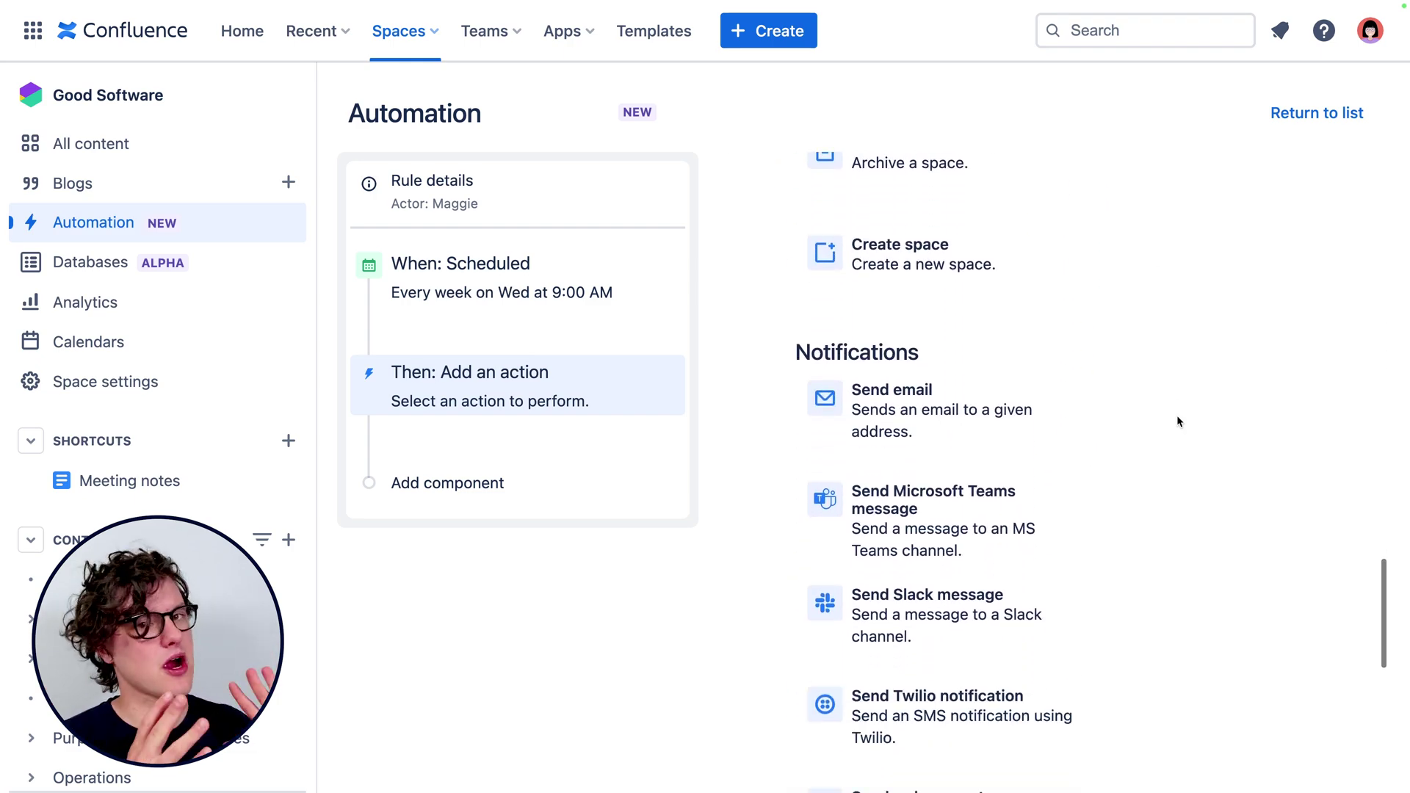
{"action": "scroll", "coordinate": [1176, 415], "scroll_direction": "up", "scroll_amount": 10}
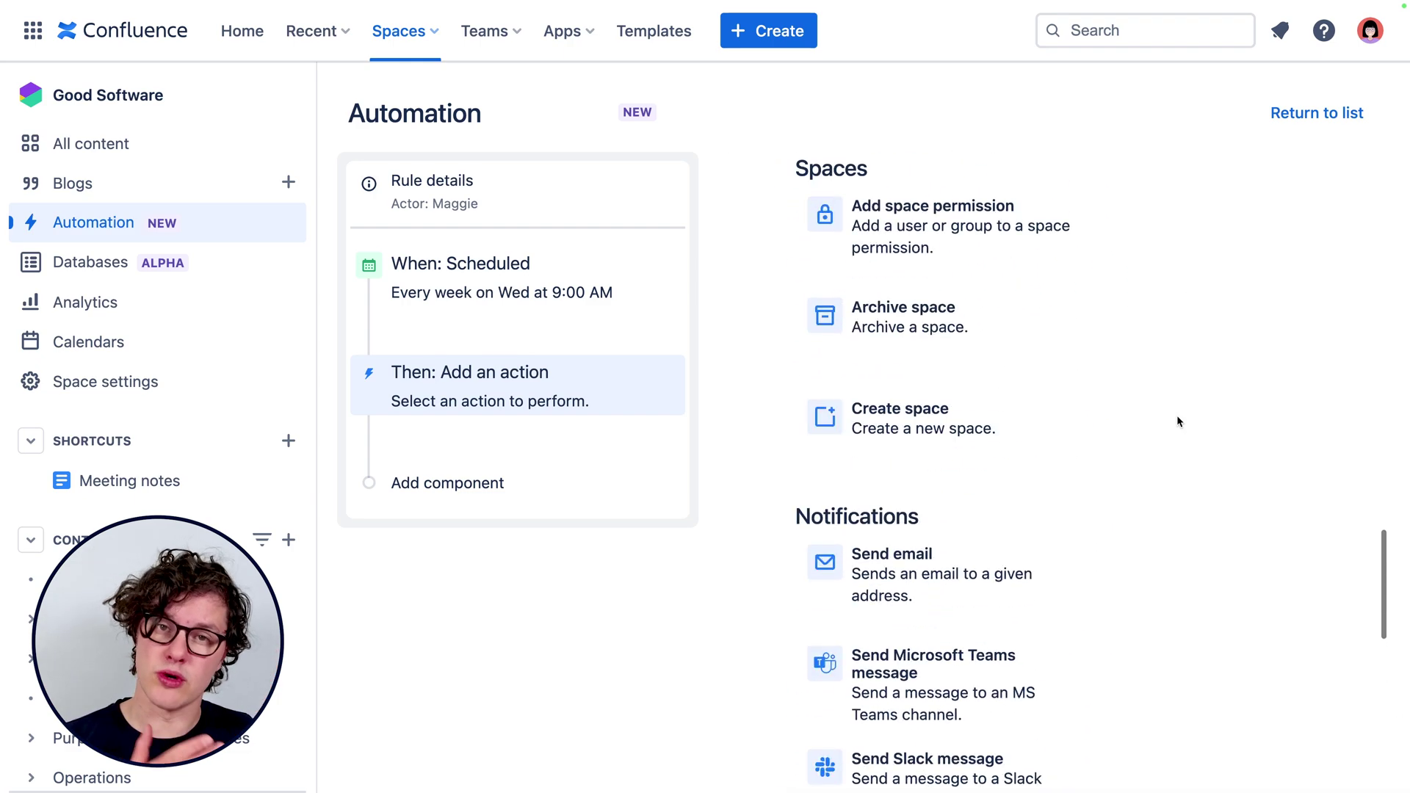
{"action": "scroll", "coordinate": [1177, 416], "scroll_direction": "up", "scroll_amount": 10}
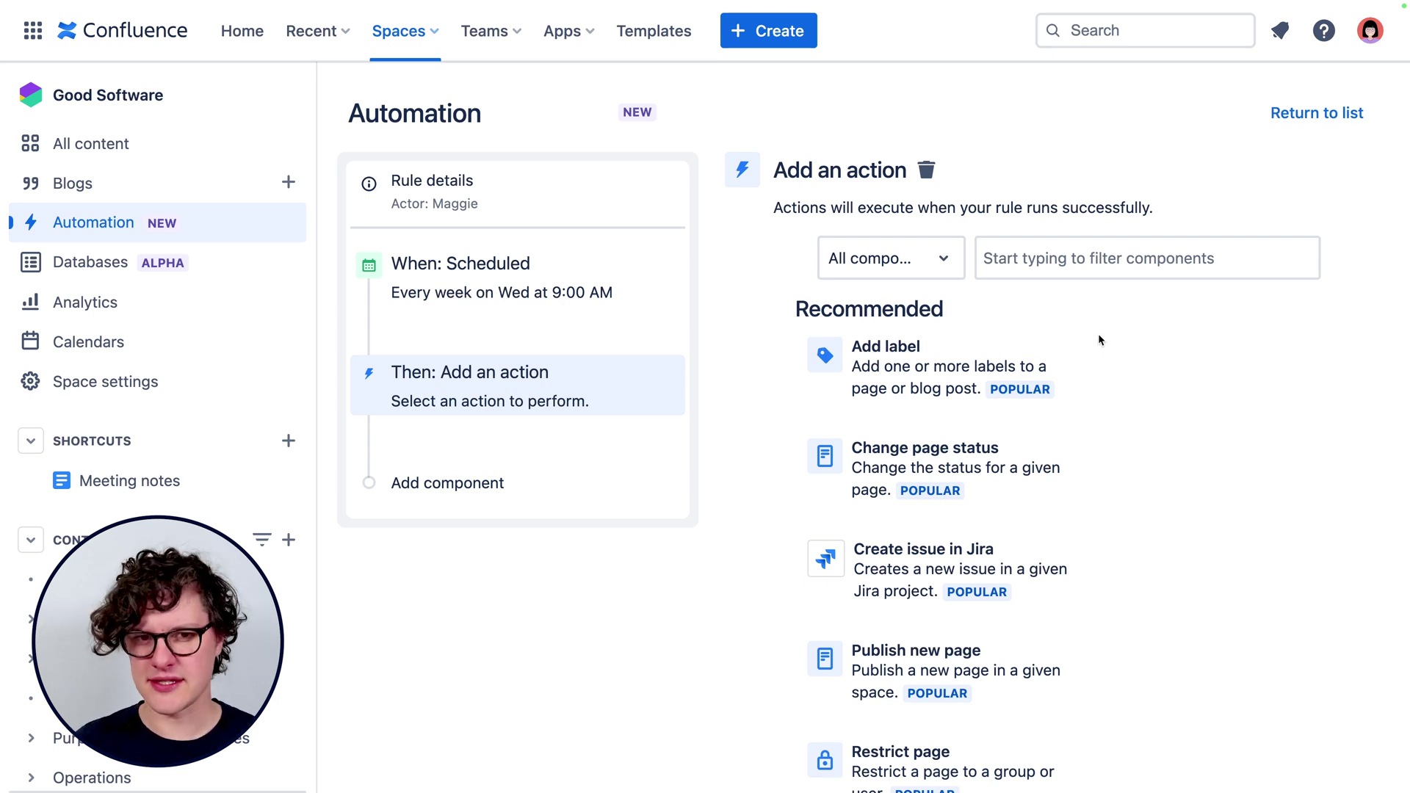
{"action": "left_click", "coordinate": [1064, 266]}
{"action": "type", "text": "publ"}
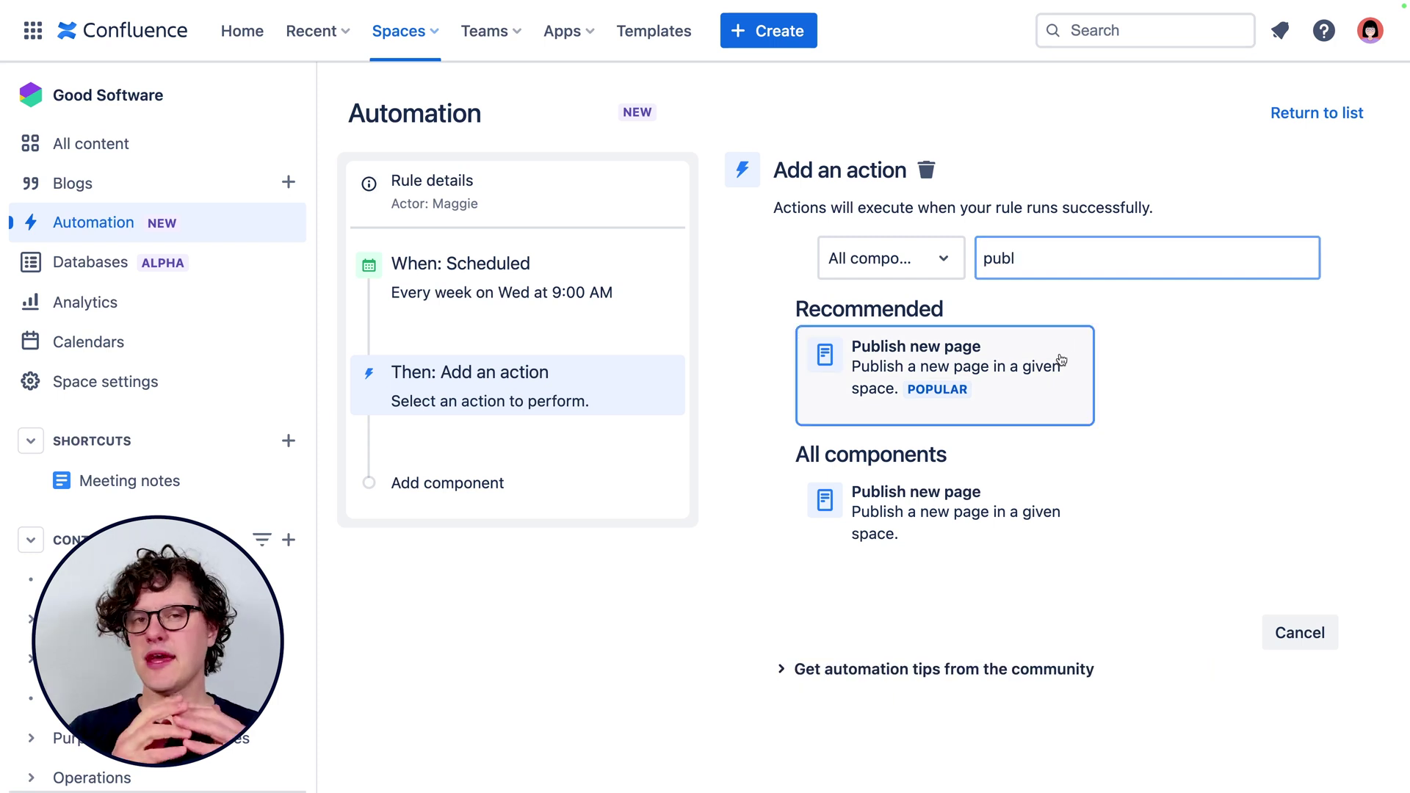
{"action": "left_click", "coordinate": [1059, 362]}
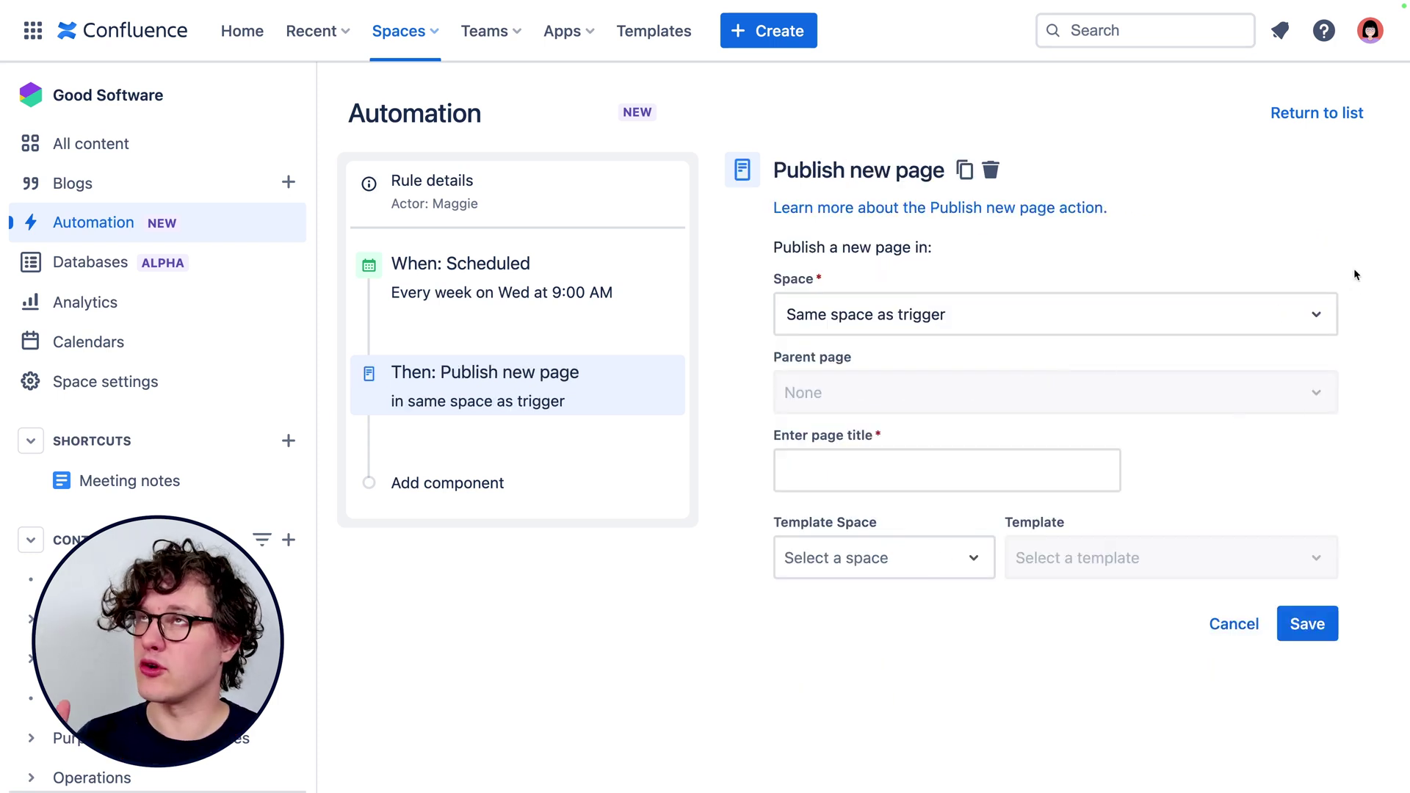
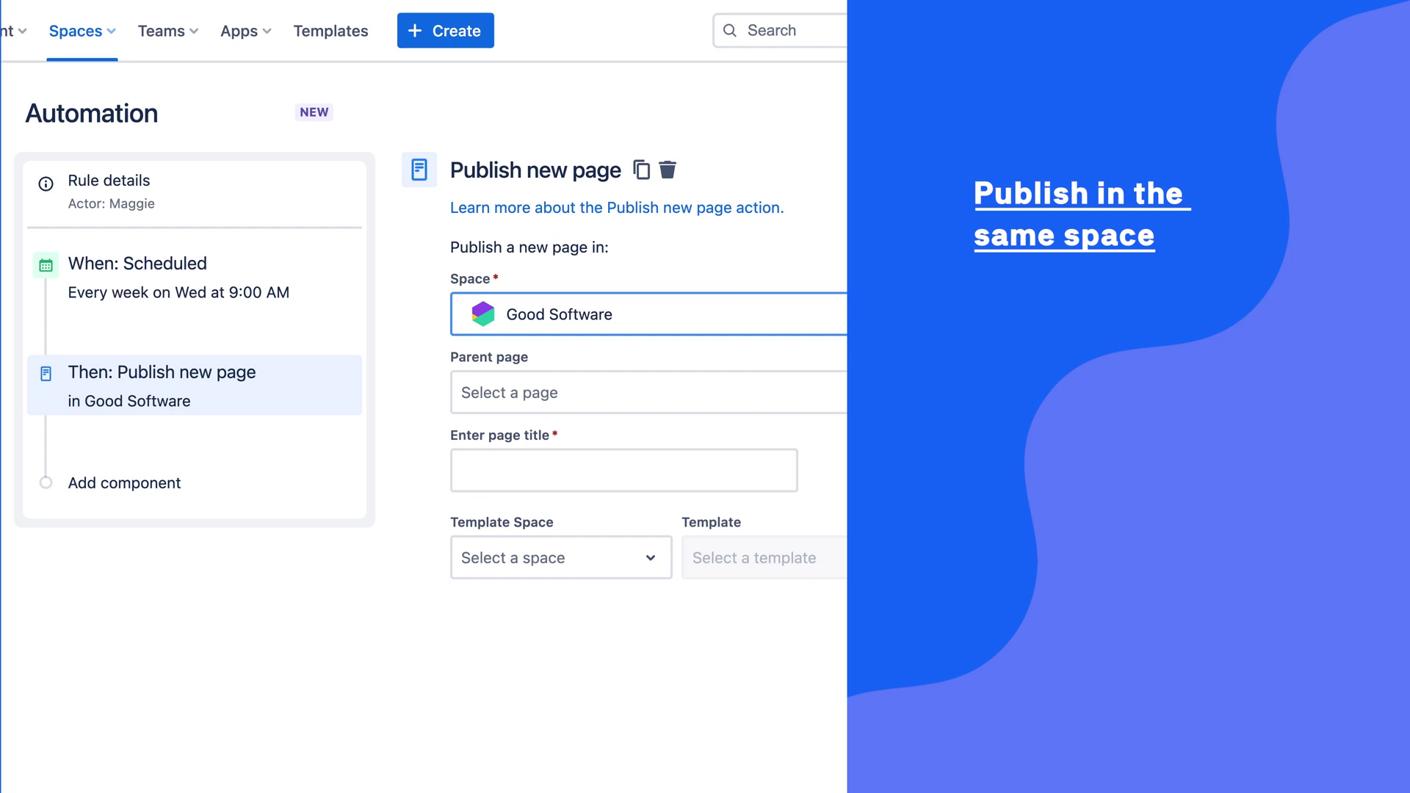
Set the publish action's parent page to '2204 SWAG, 2022-07-10 Meeting notes'.
{"action": "left_click", "coordinate": [646, 392]}
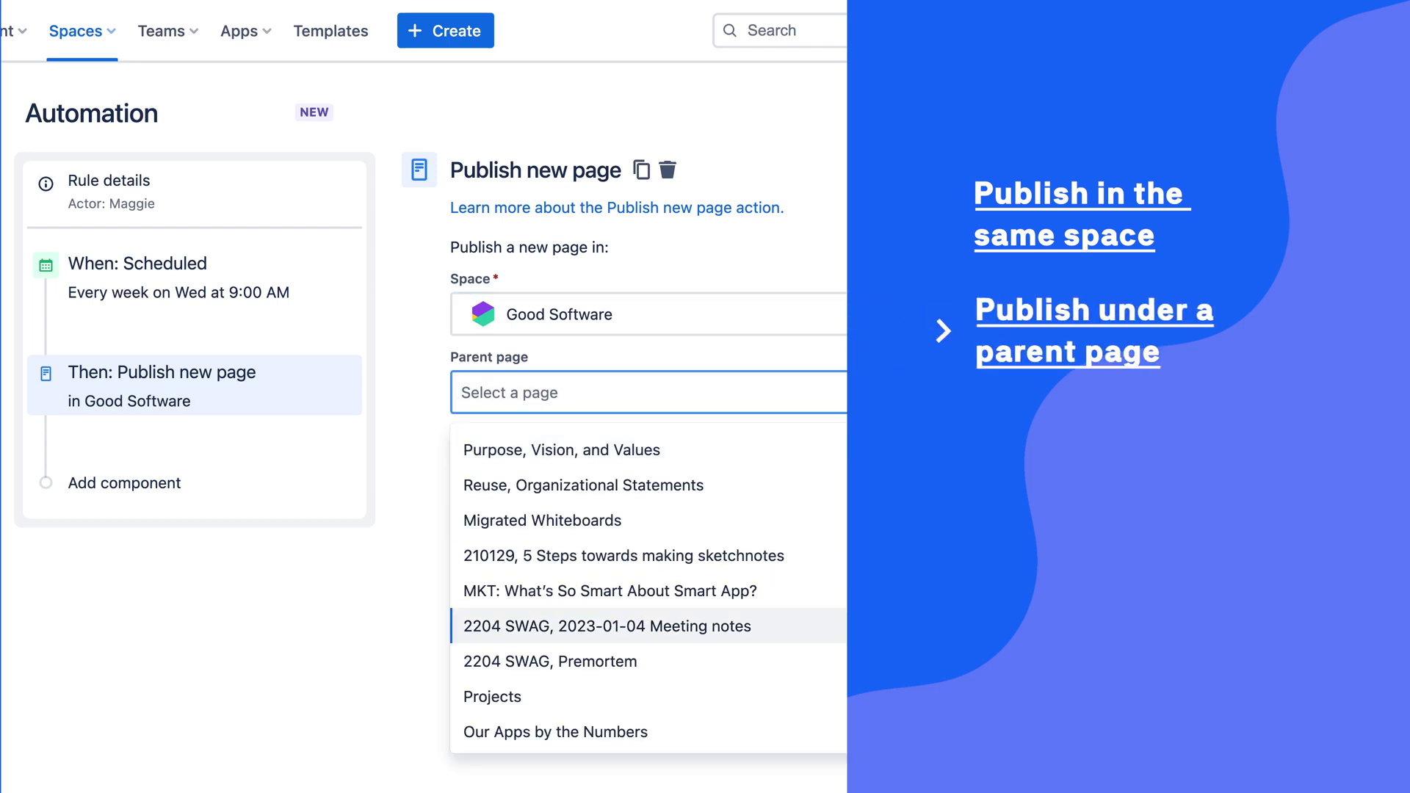
{"action": "scroll", "coordinate": [734, 624], "scroll_direction": "down", "scroll_amount": 3}
{"action": "left_click", "coordinate": [778, 735]}
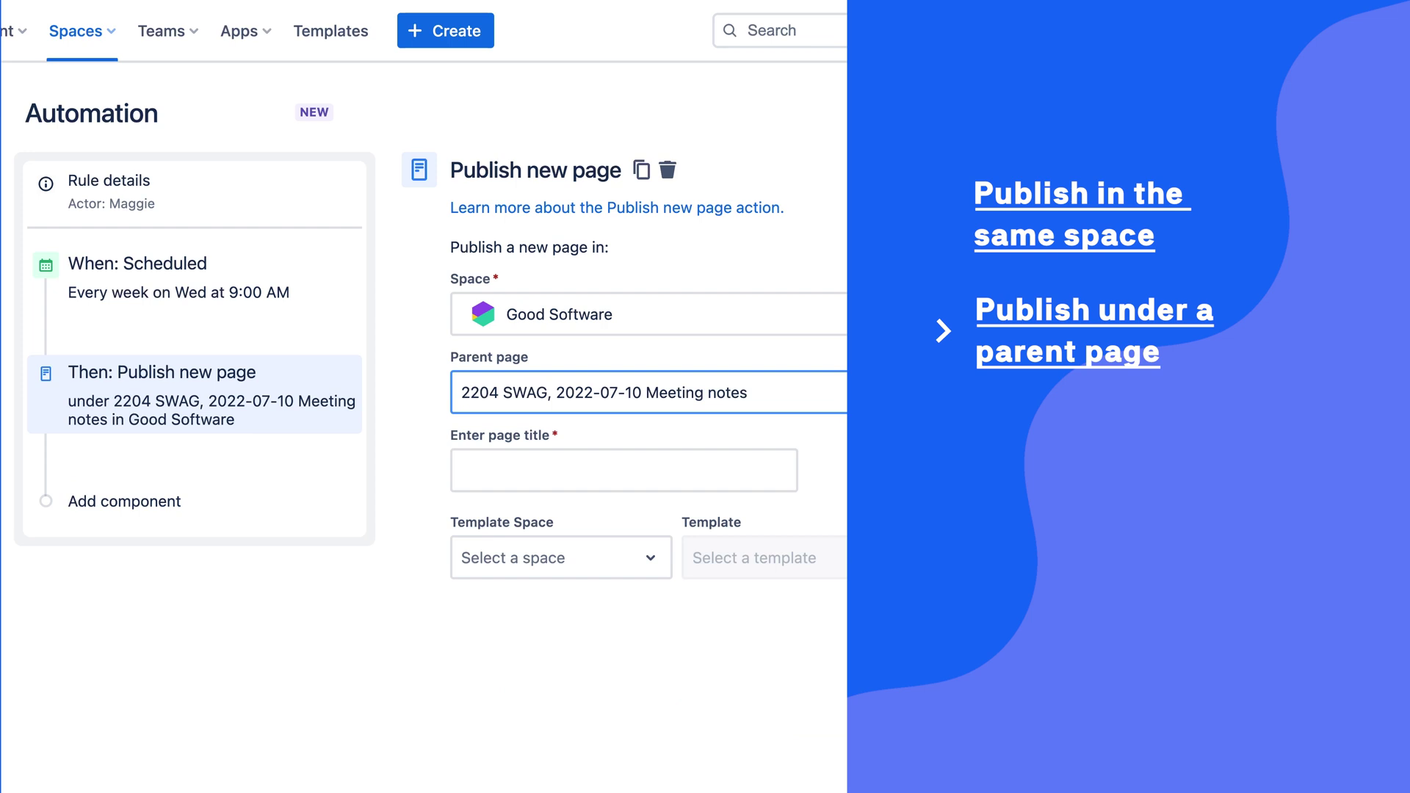
{"action": "left_click", "coordinate": [721, 470]}
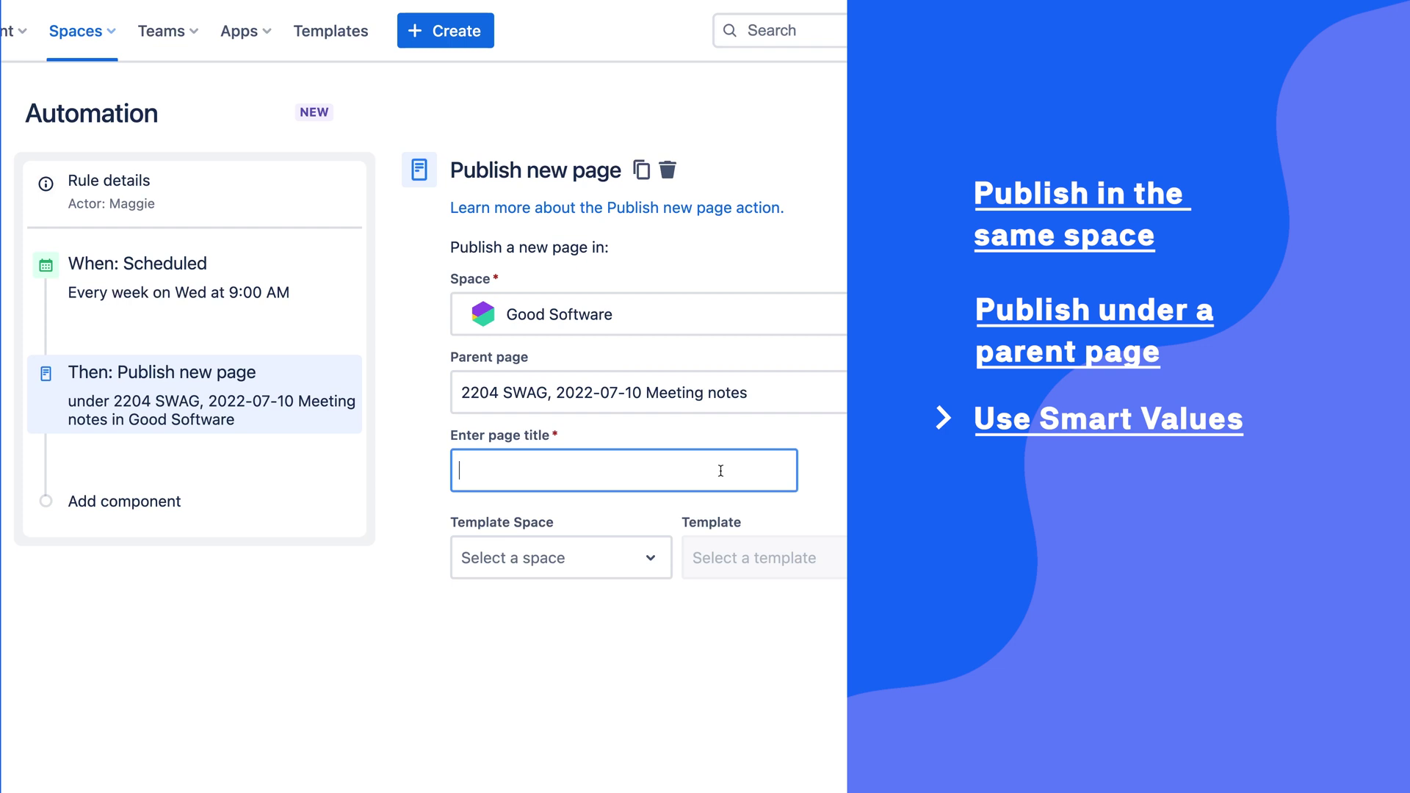
Title the new page 'Weekly Marcom Alignment, {{now.withNextDay('MON')}}' for next Monday's date.
{"action": "type", "text": "We"}
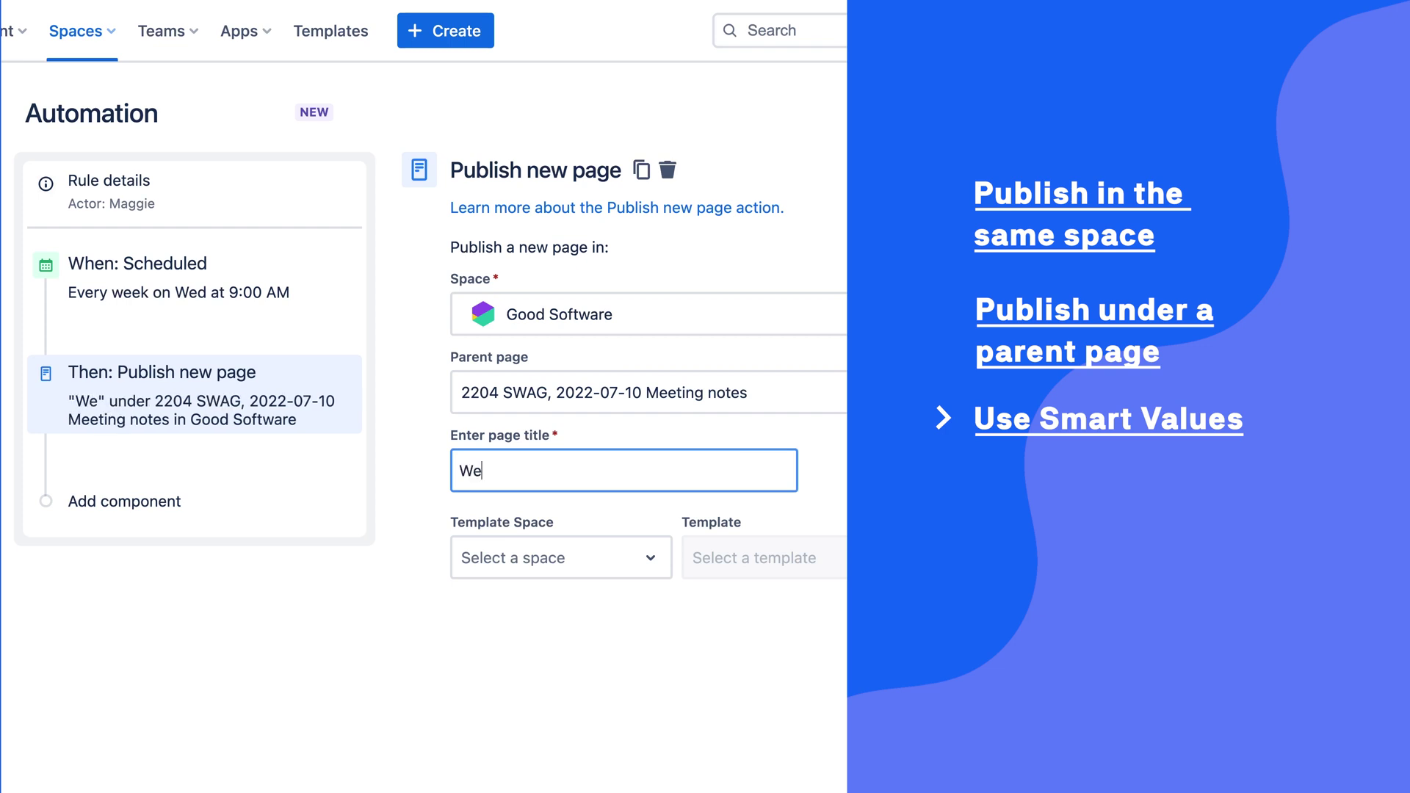
{"action": "type", "text": "ekly Mar"}
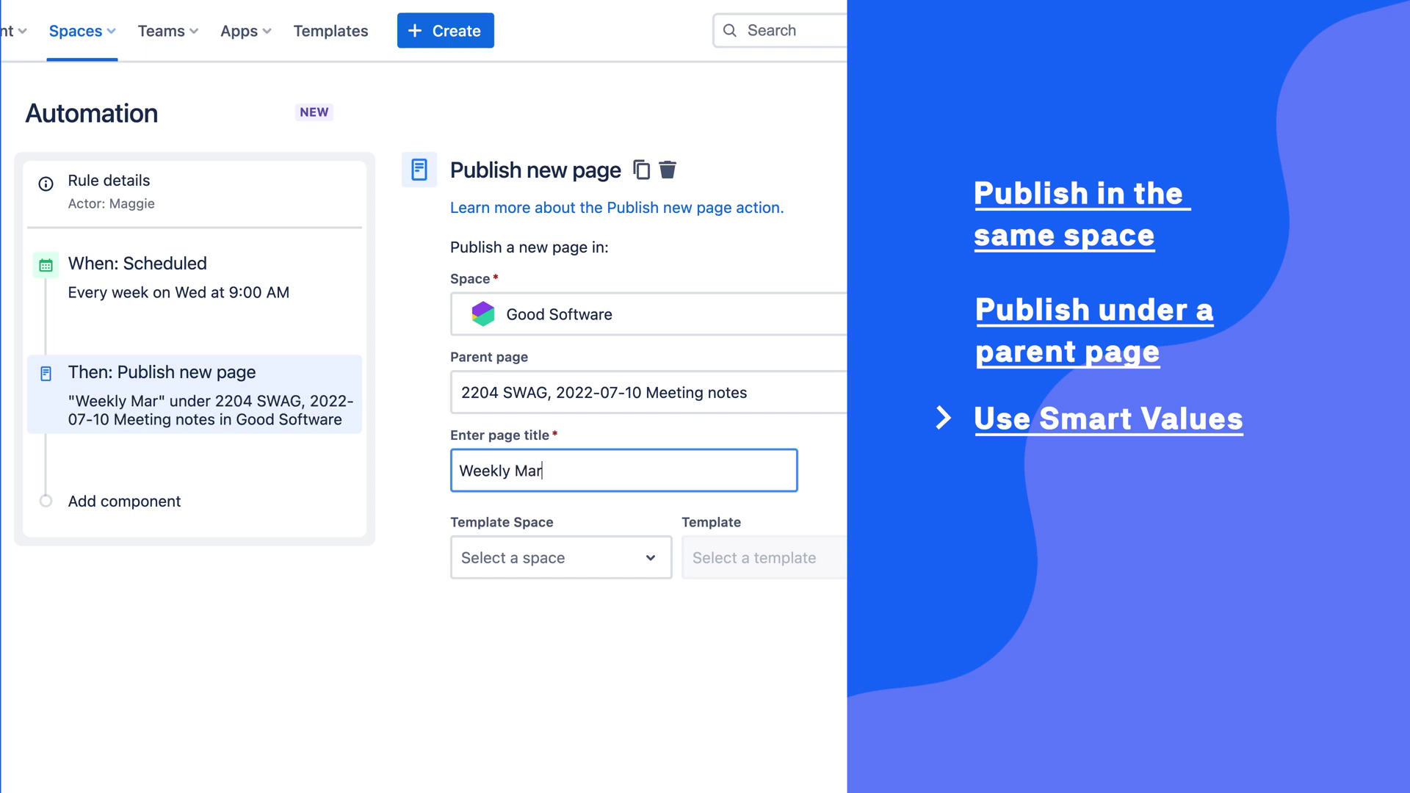
{"action": "type", "text": "com Alignment"}
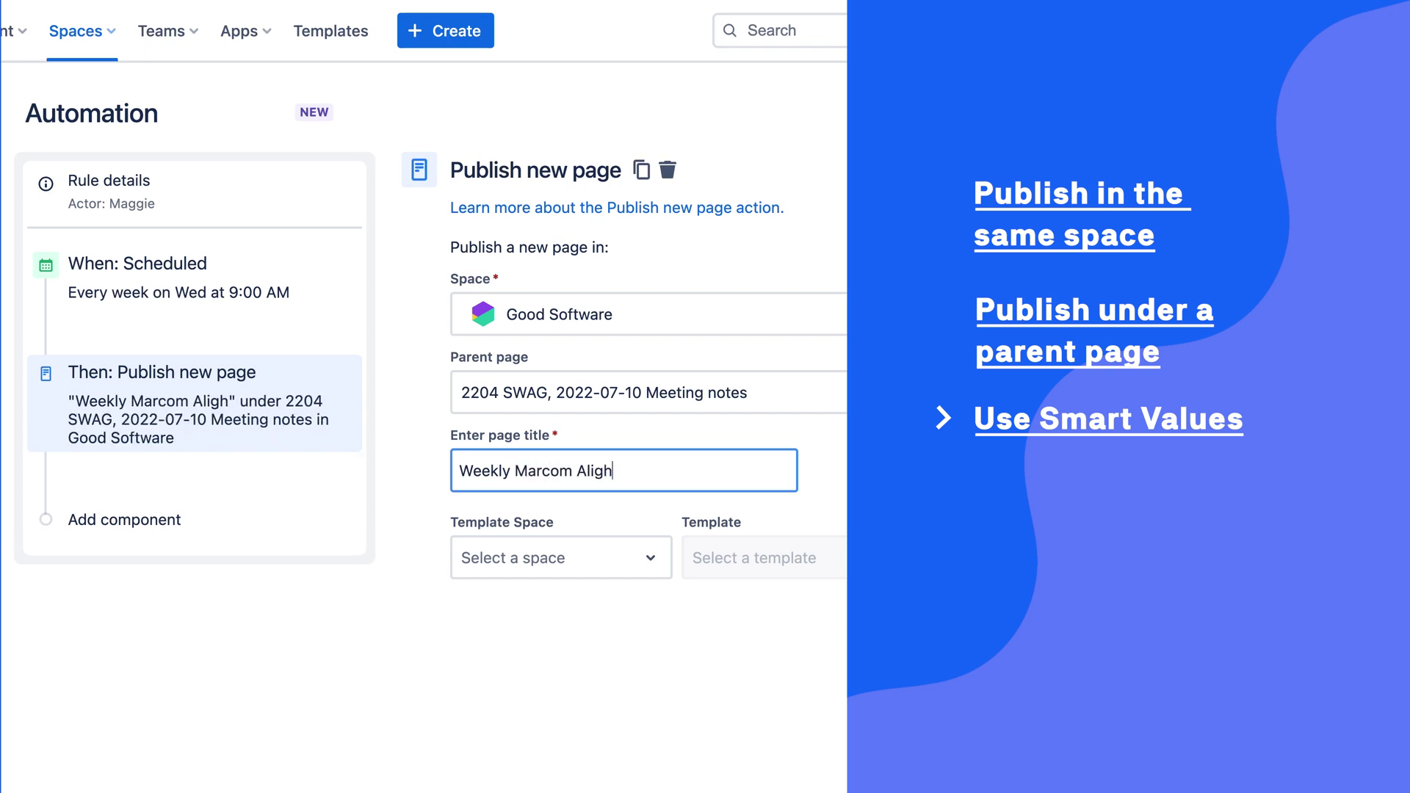
{"action": "type", "text": ","}
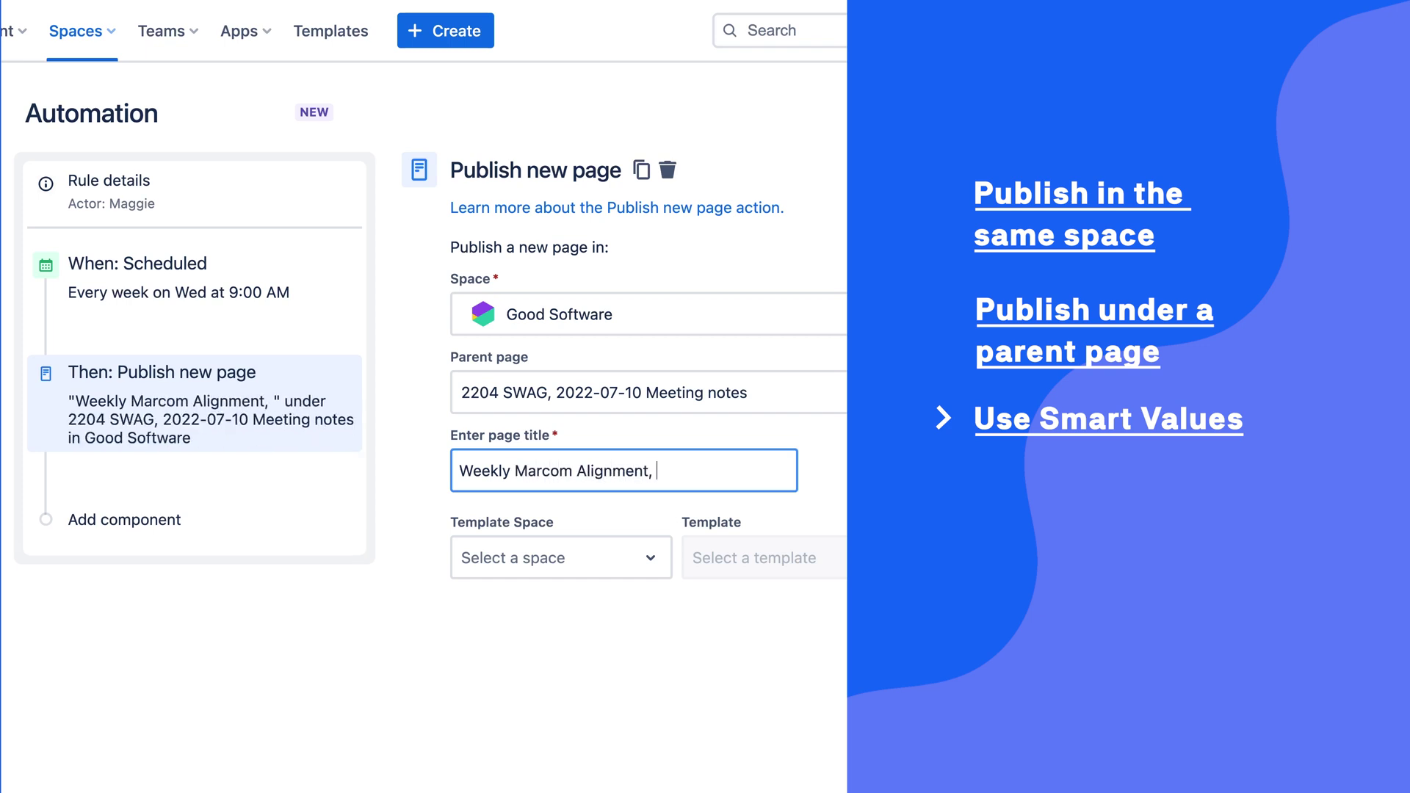
{"action": "type", "text": "{{now.withNextDay('MON')}}"}
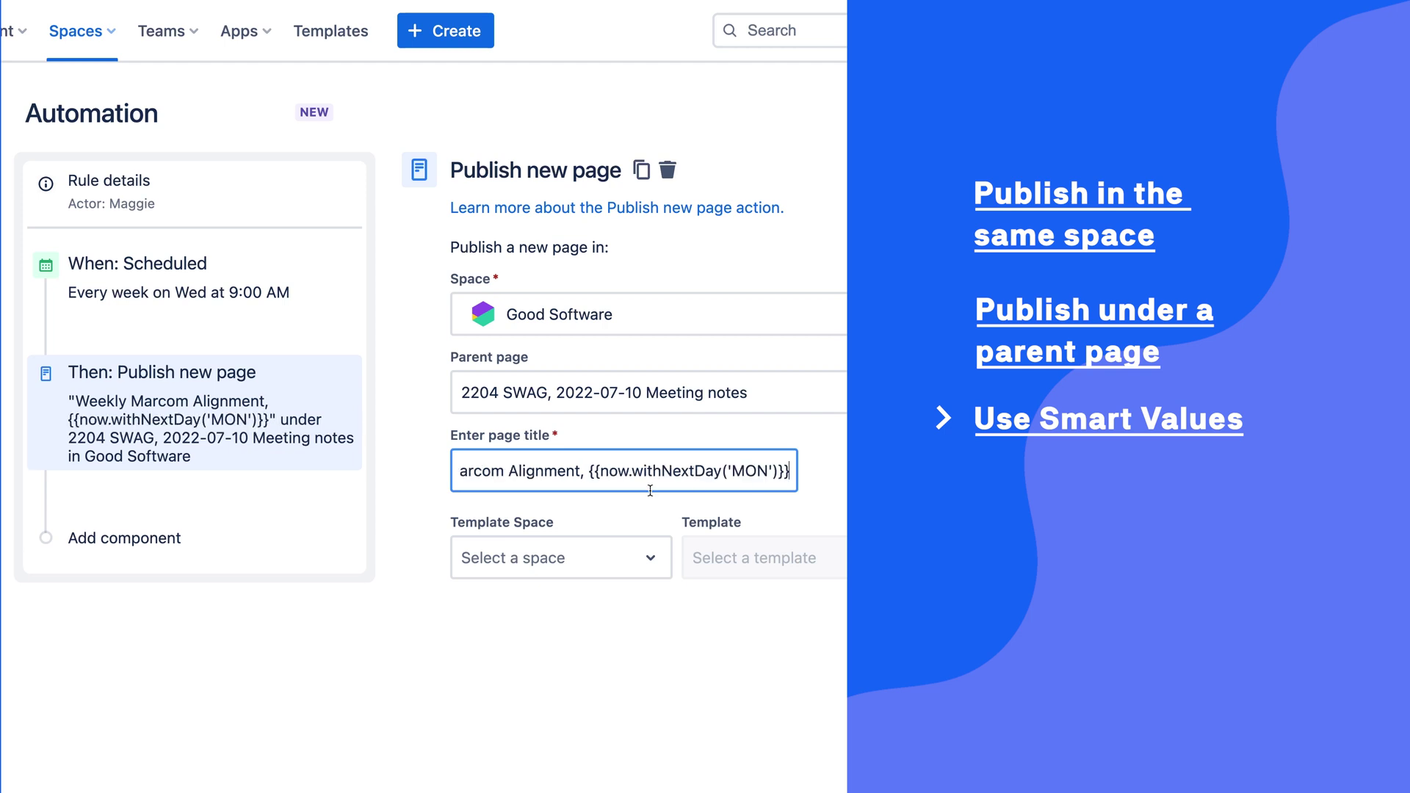
{"action": "left_click_drag", "start_coordinate": [656, 470], "coordinate": [808, 474]}
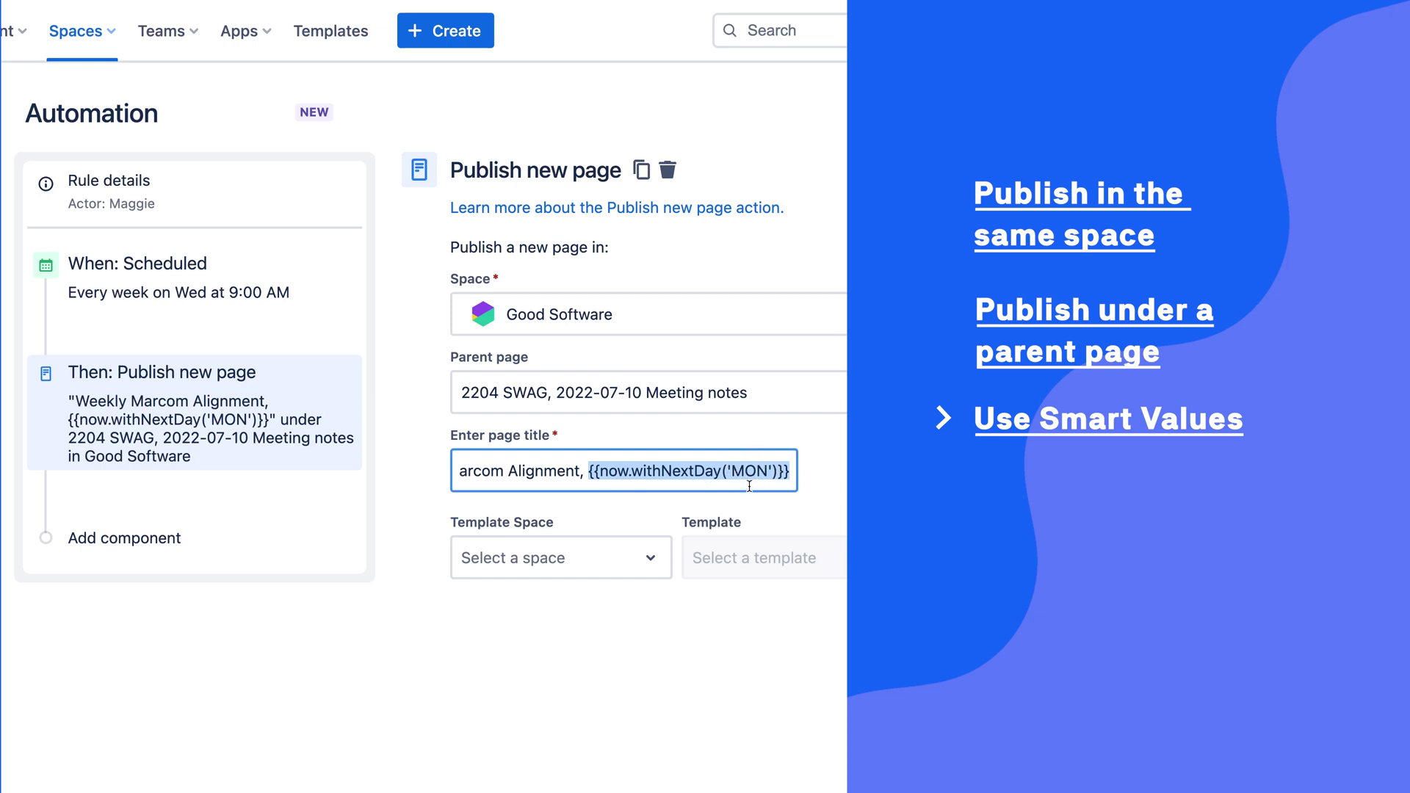
{"action": "left_click", "coordinate": [789, 470]}
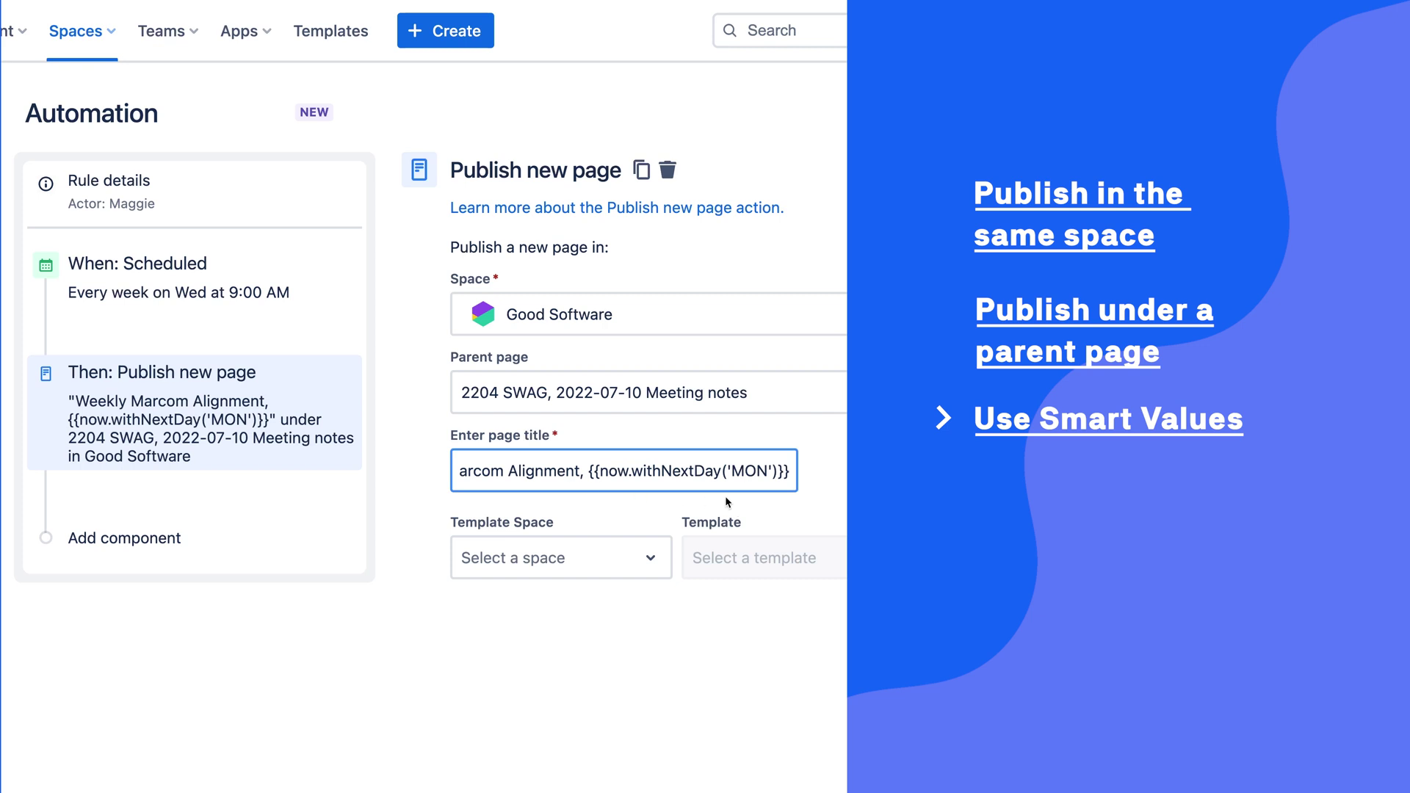
{"action": "left_click", "coordinate": [831, 483]}
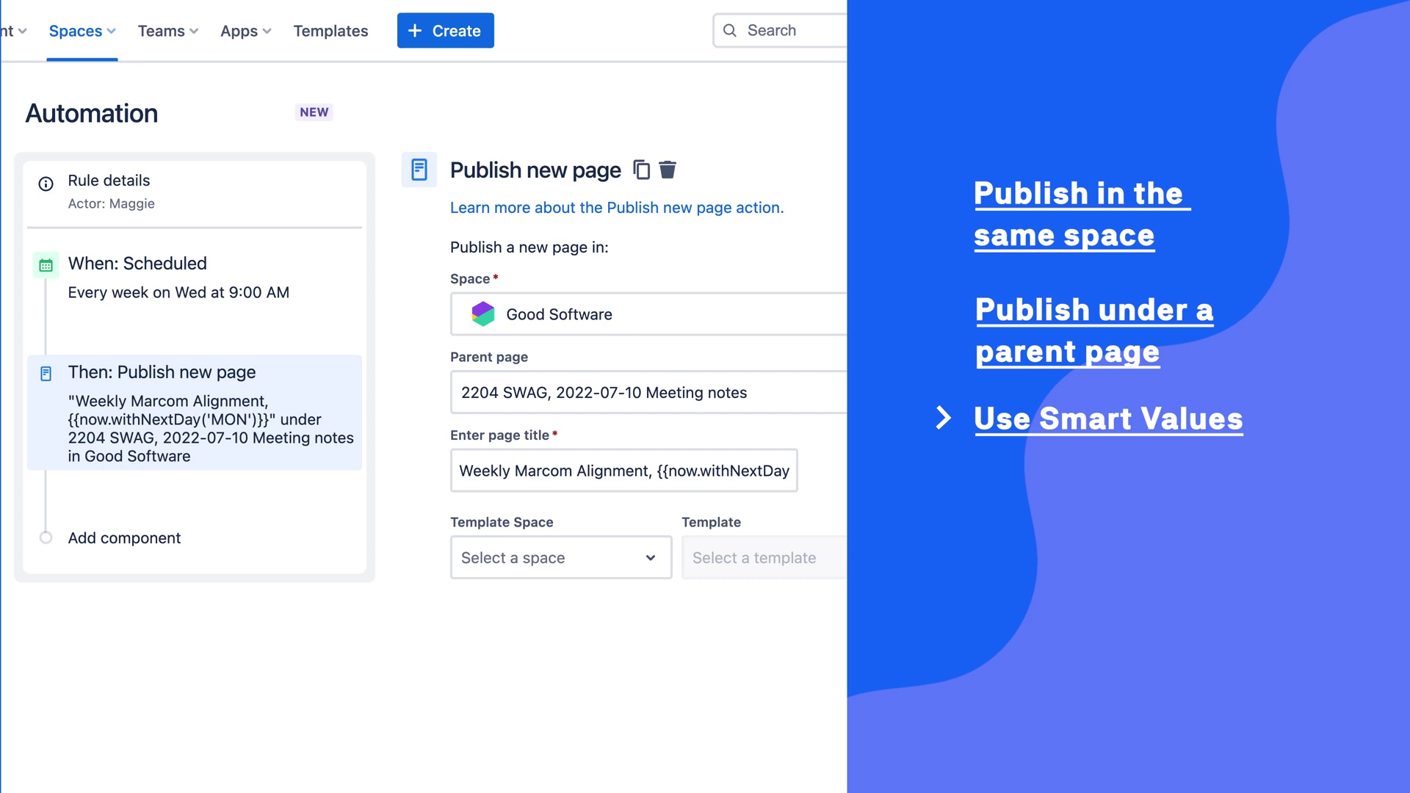
Choose Good Software as the template space and the Weekly meeting notes template.
{"action": "left_click", "coordinate": [644, 557]}
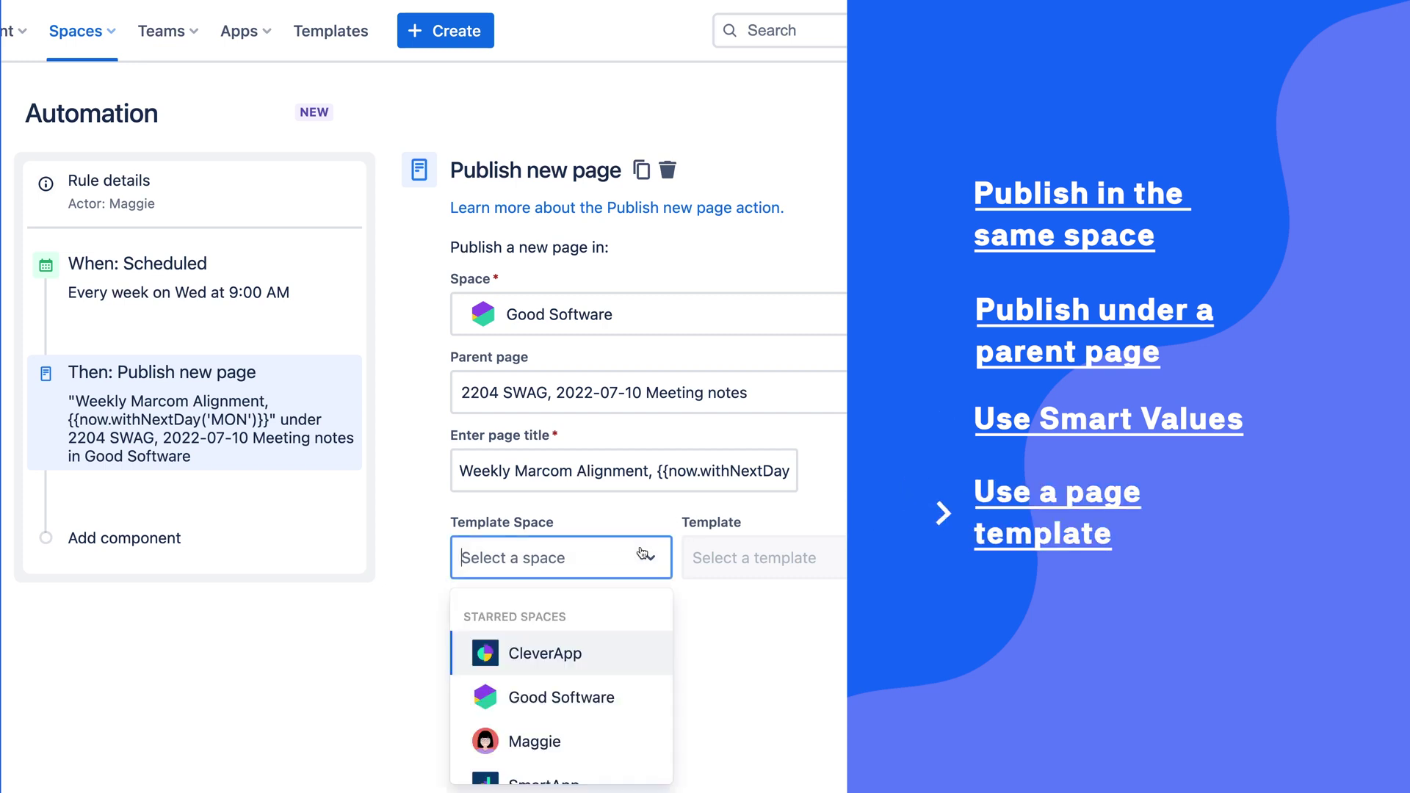
{"action": "left_click", "coordinate": [607, 704]}
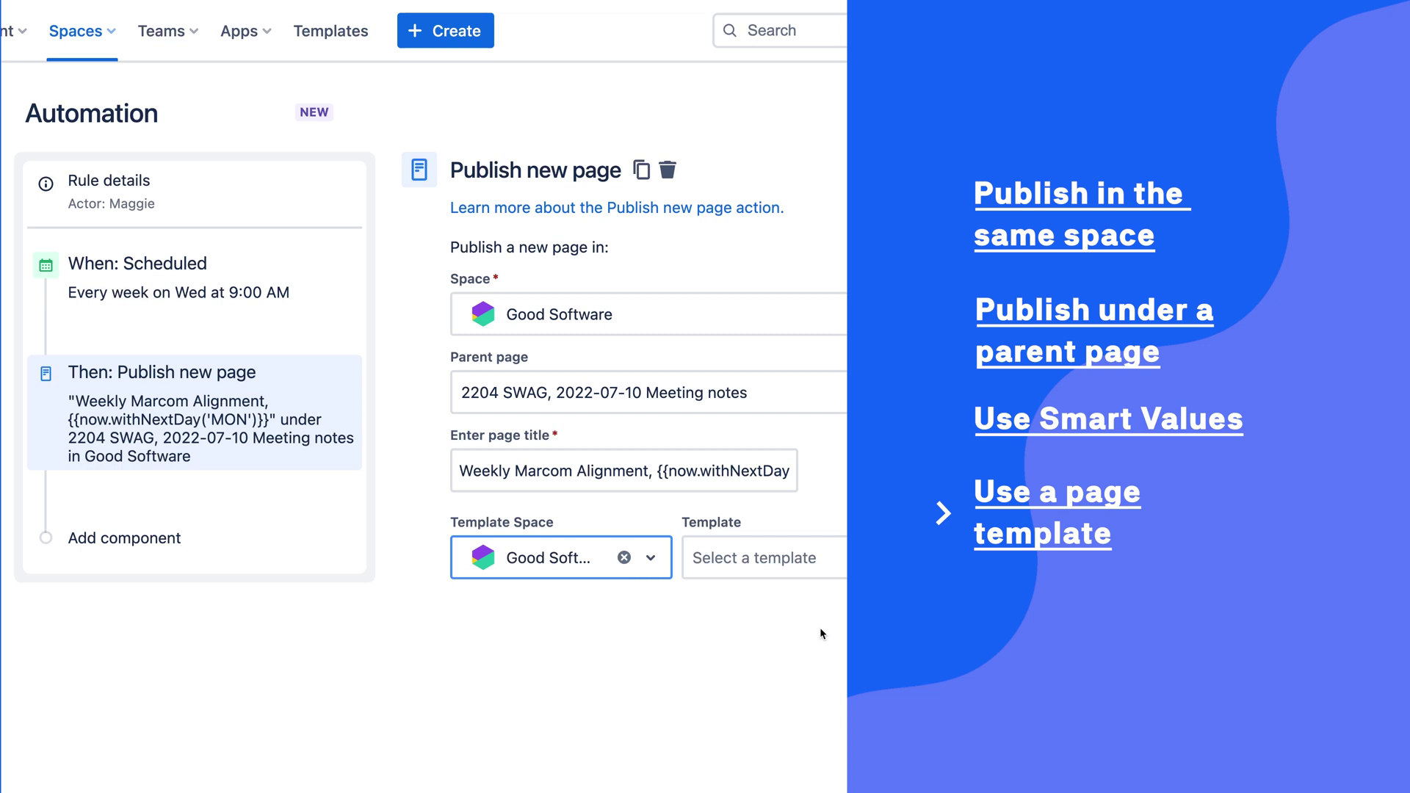
{"action": "left_click", "coordinate": [757, 557]}
{"action": "type", "text": "meeting"}
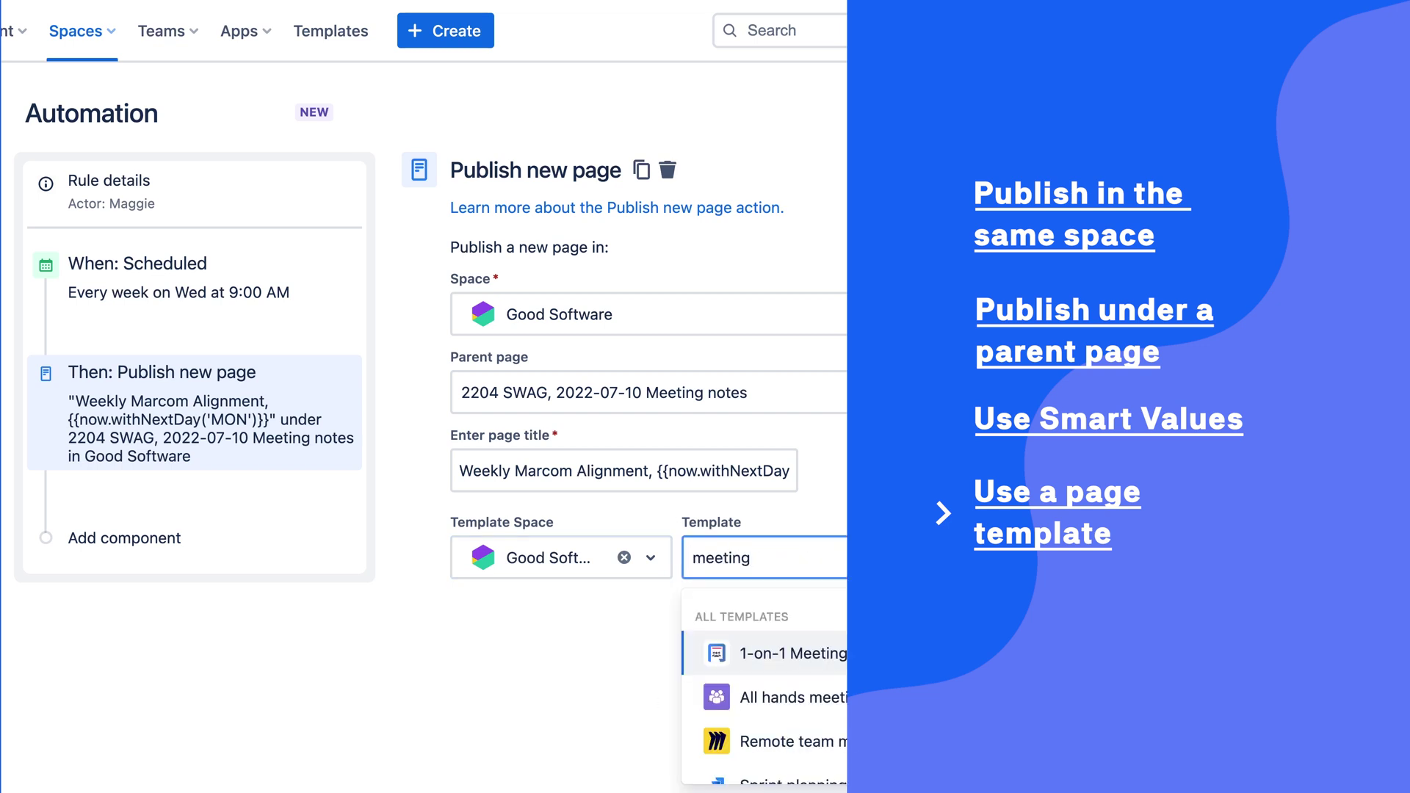
{"action": "key", "text": "Down"}
{"action": "key", "text": "Down"}
{"action": "key", "text": "Down"}
{"action": "key", "text": "Down"}
{"action": "key", "text": "Return"}
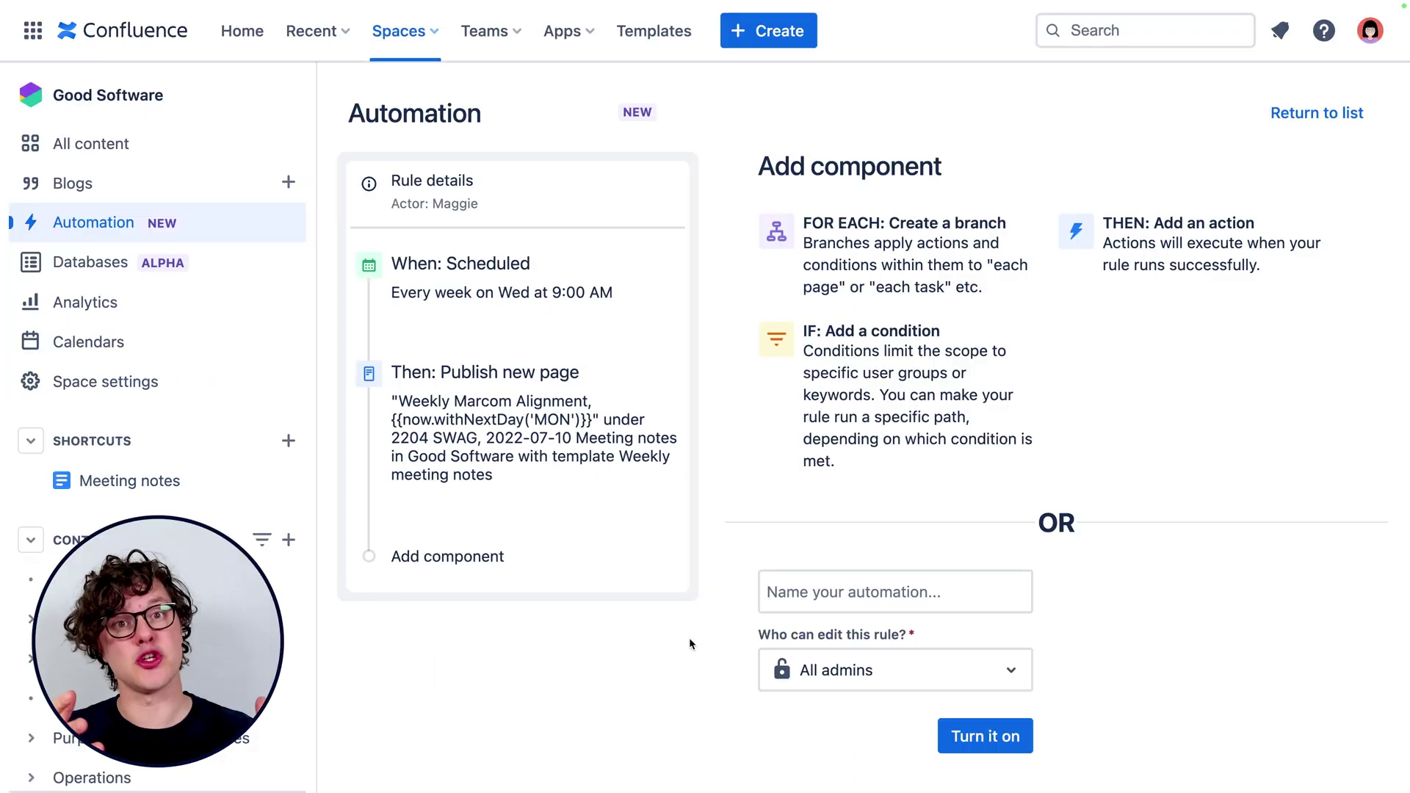
Add a Send email action to the rule.
{"action": "left_click", "coordinate": [468, 557]}
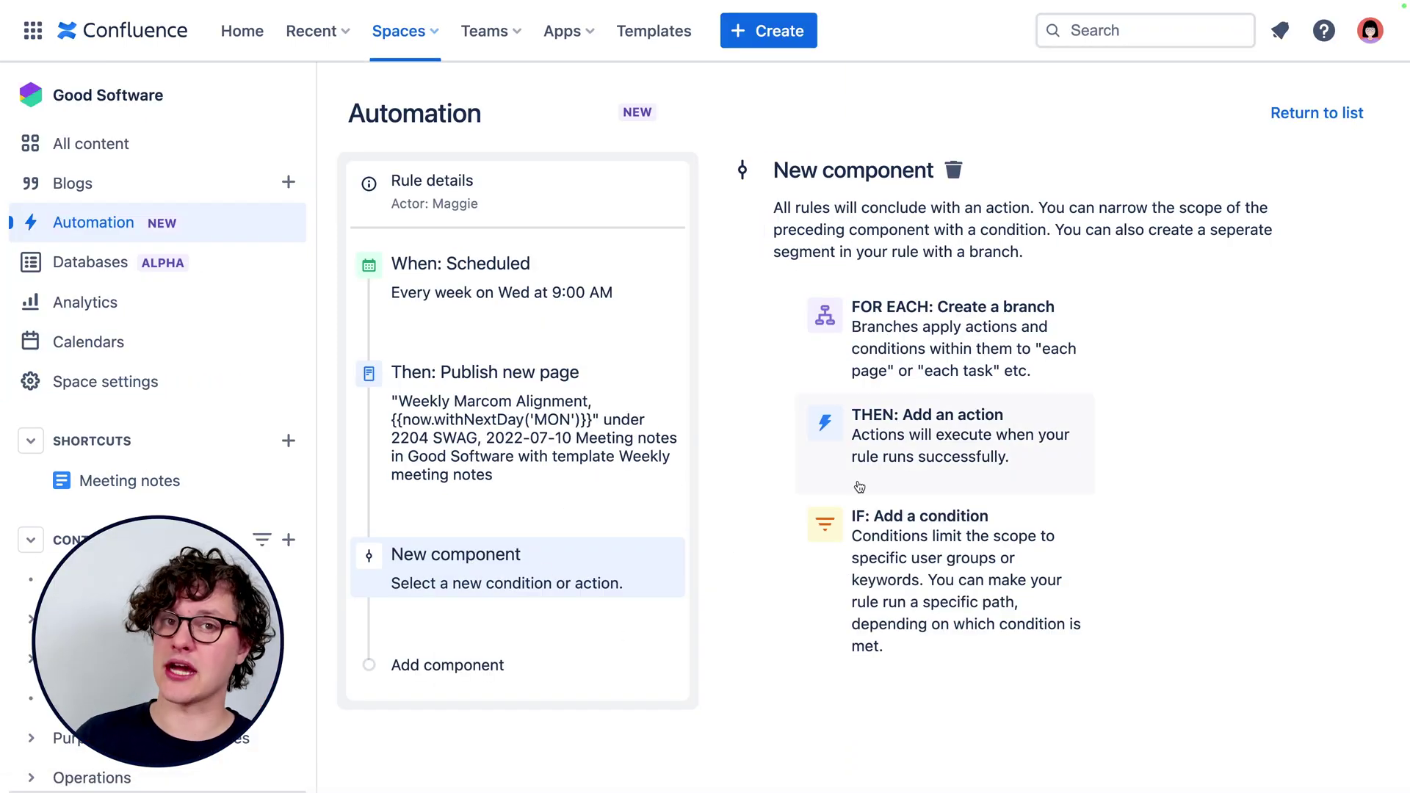
{"action": "left_click", "coordinate": [926, 416]}
{"action": "type", "text": "emai"}
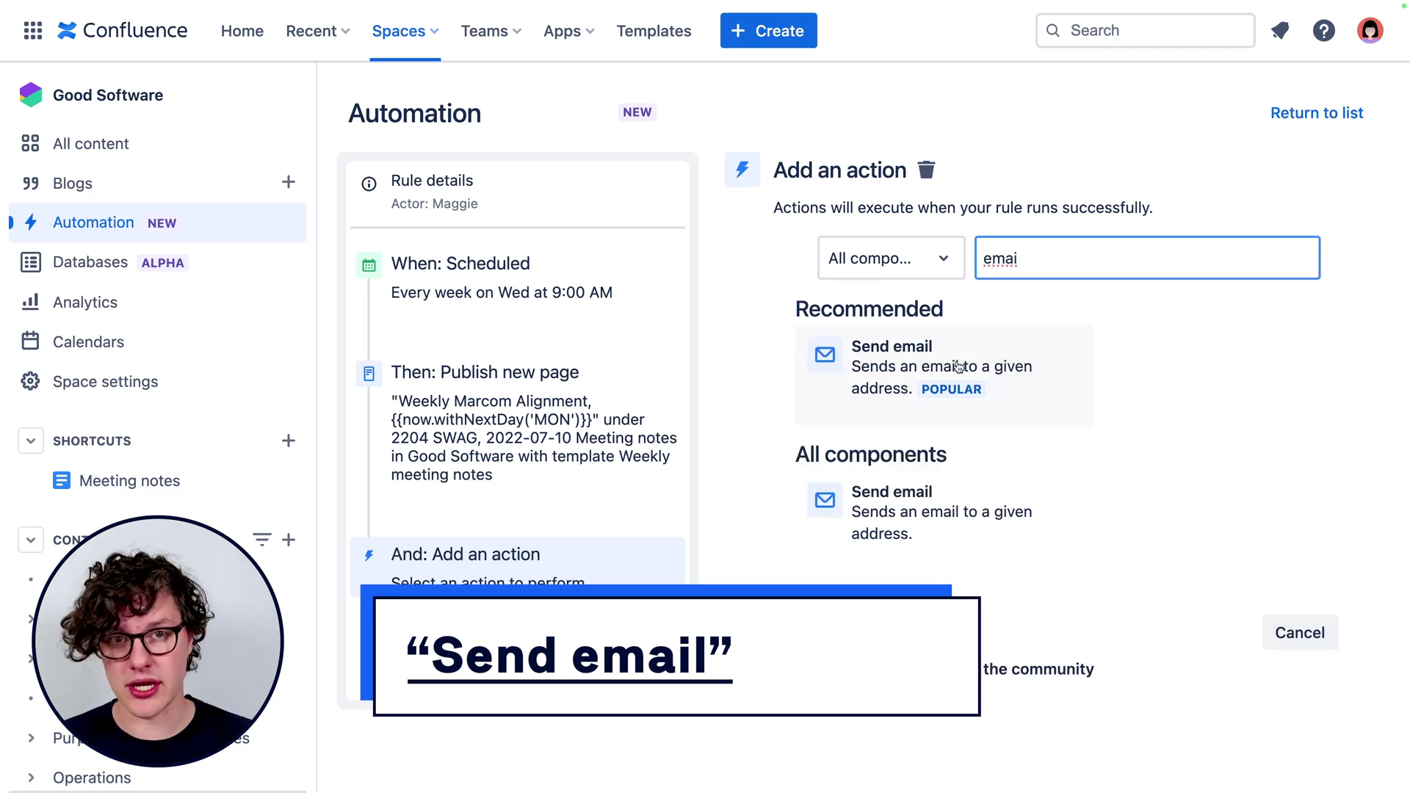
{"action": "left_click", "coordinate": [958, 367]}
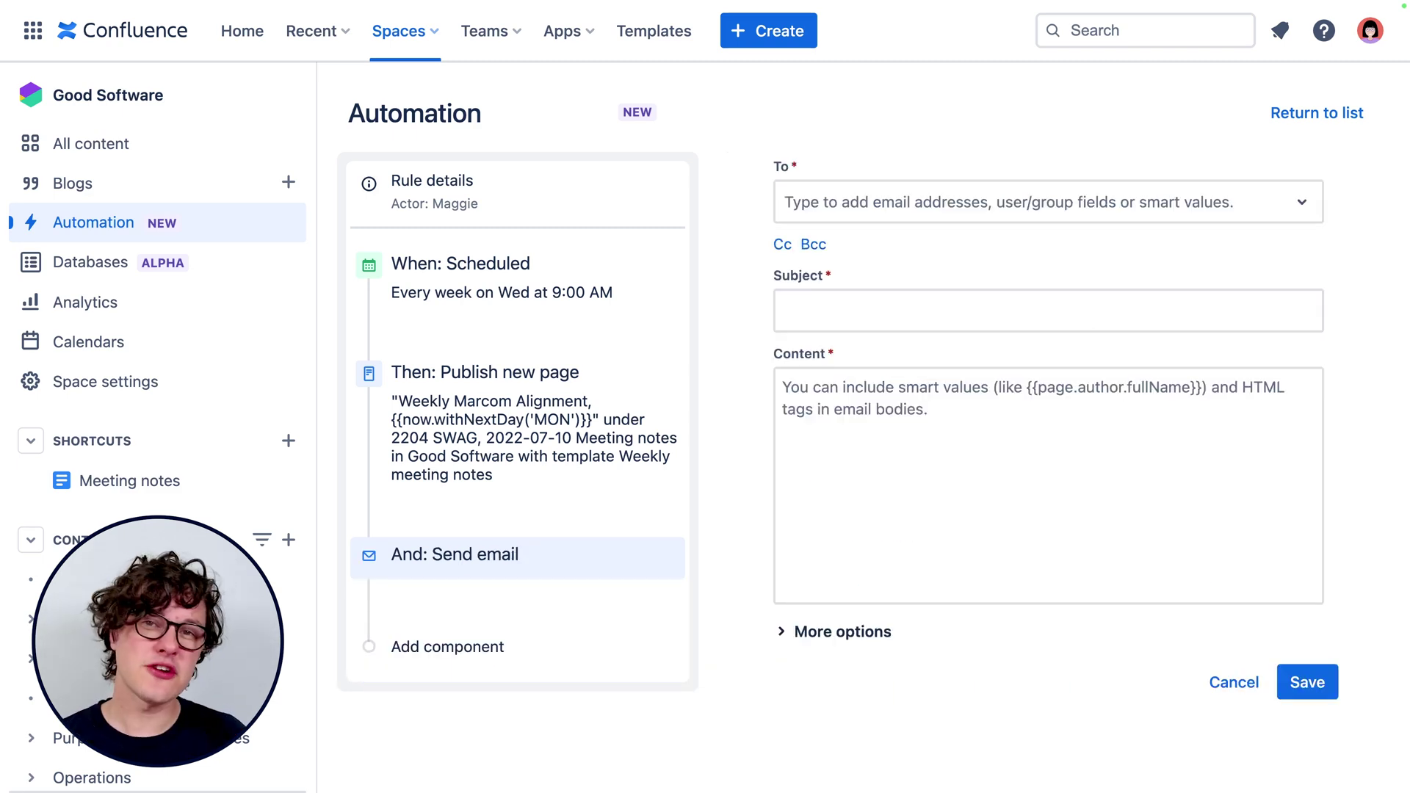
Enter three team members' email addresses as the email recipients.
{"action": "left_click", "coordinate": [1248, 210]}
{"action": "left_click", "coordinate": [955, 254]}
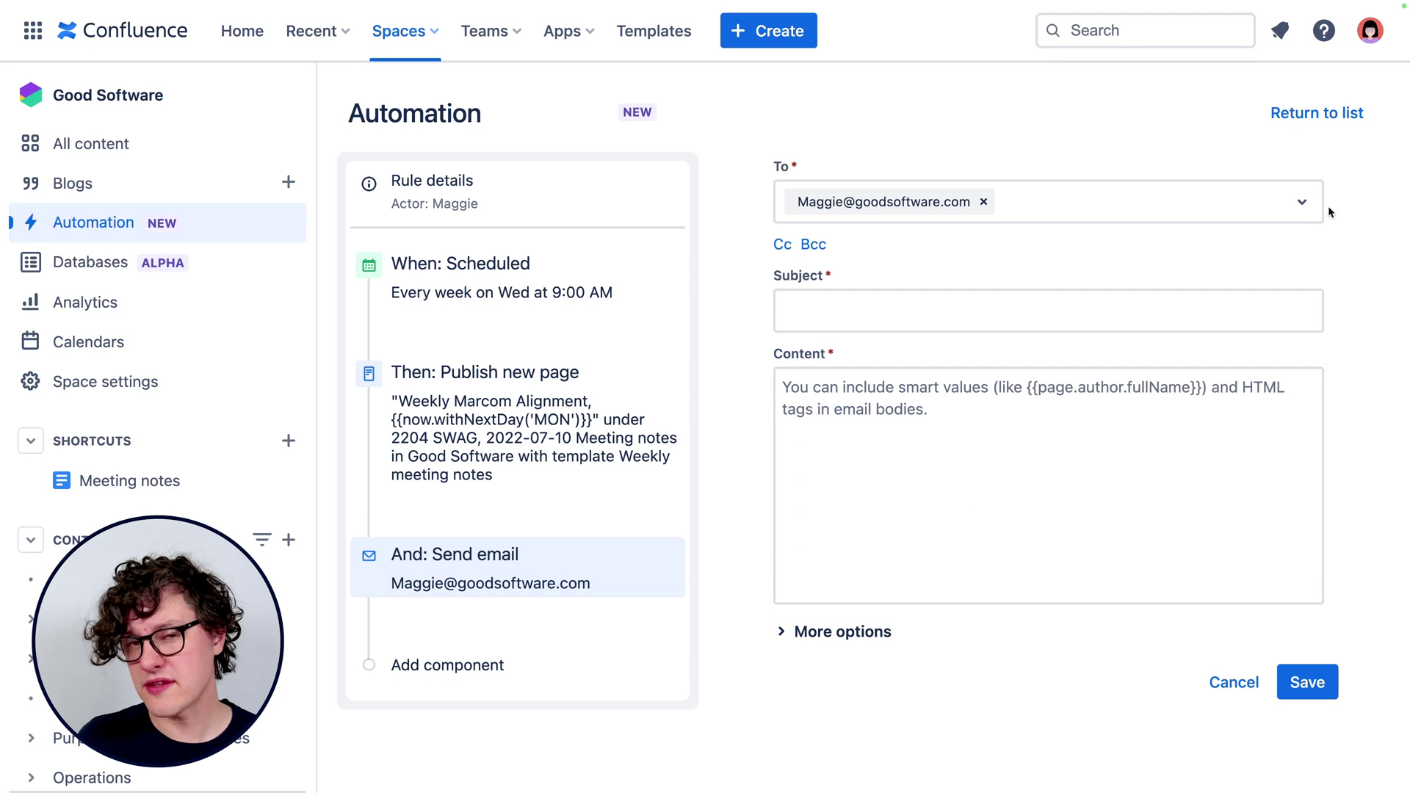
{"action": "key", "text": "Return"}
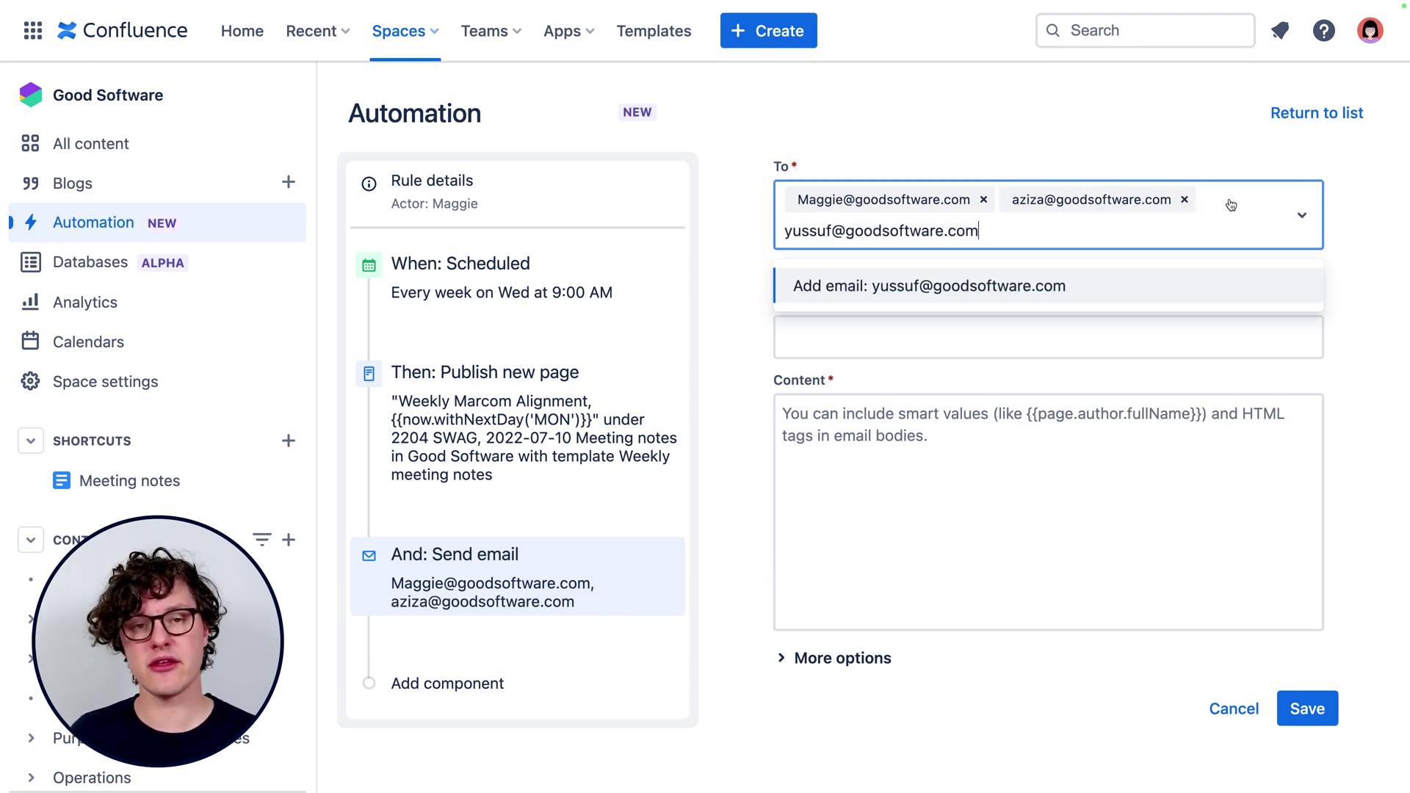
{"action": "left_click", "coordinate": [1284, 280]}
Paste in the 'Next Alignment Meeting {{page.title}}' subject and the message body, then save the email action.
{"action": "left_click", "coordinate": [946, 337]}
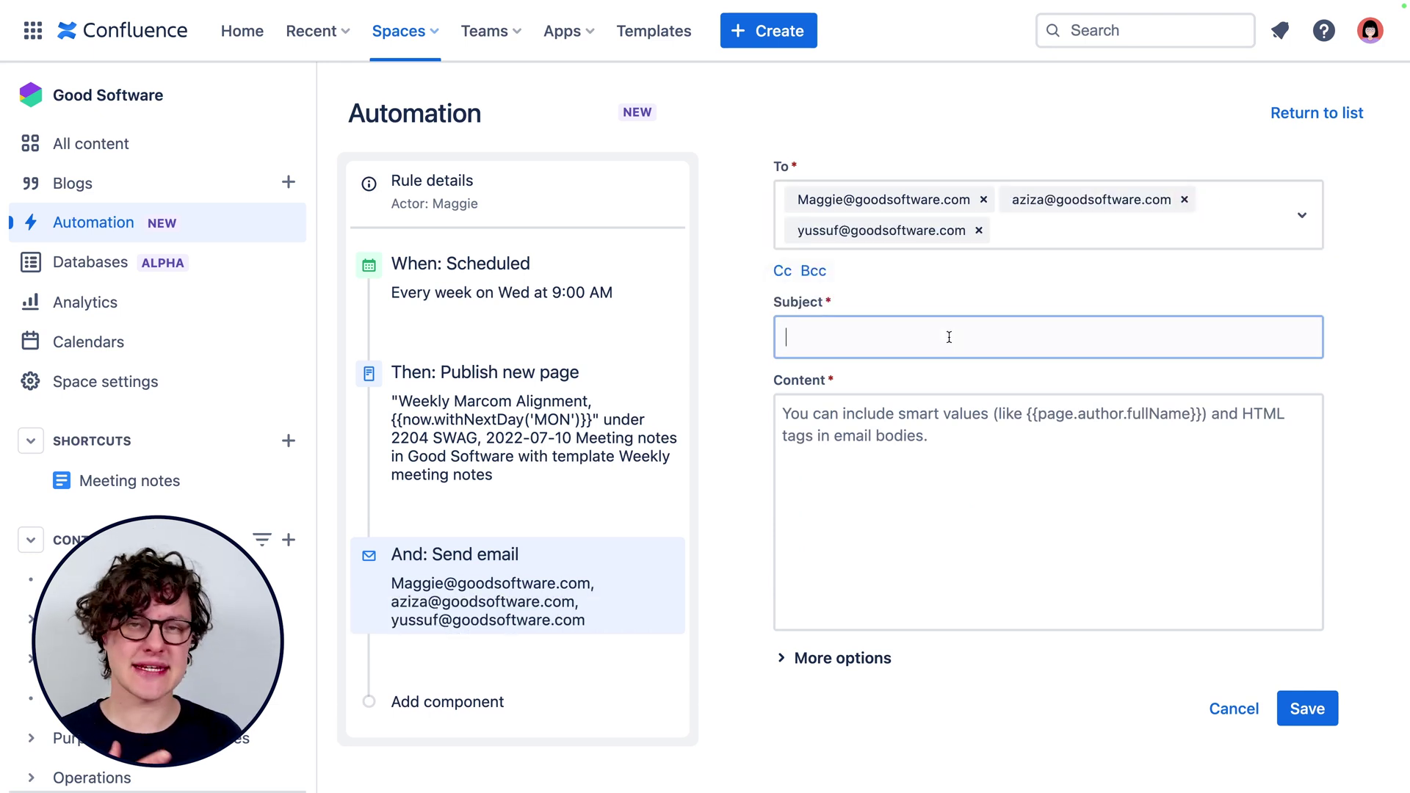
{"action": "type", "text": "Next Alignment Meeting {{page.title}}"}
{"action": "left_click", "coordinate": [1188, 470]}
{"action": "type", "text": "Hey team,  I've just created {{page.title}} for you. Please add any updates or topics by Monday @ 13:30. Here is the page: {{page.url}}  Cheers, Your Confluence Site"}
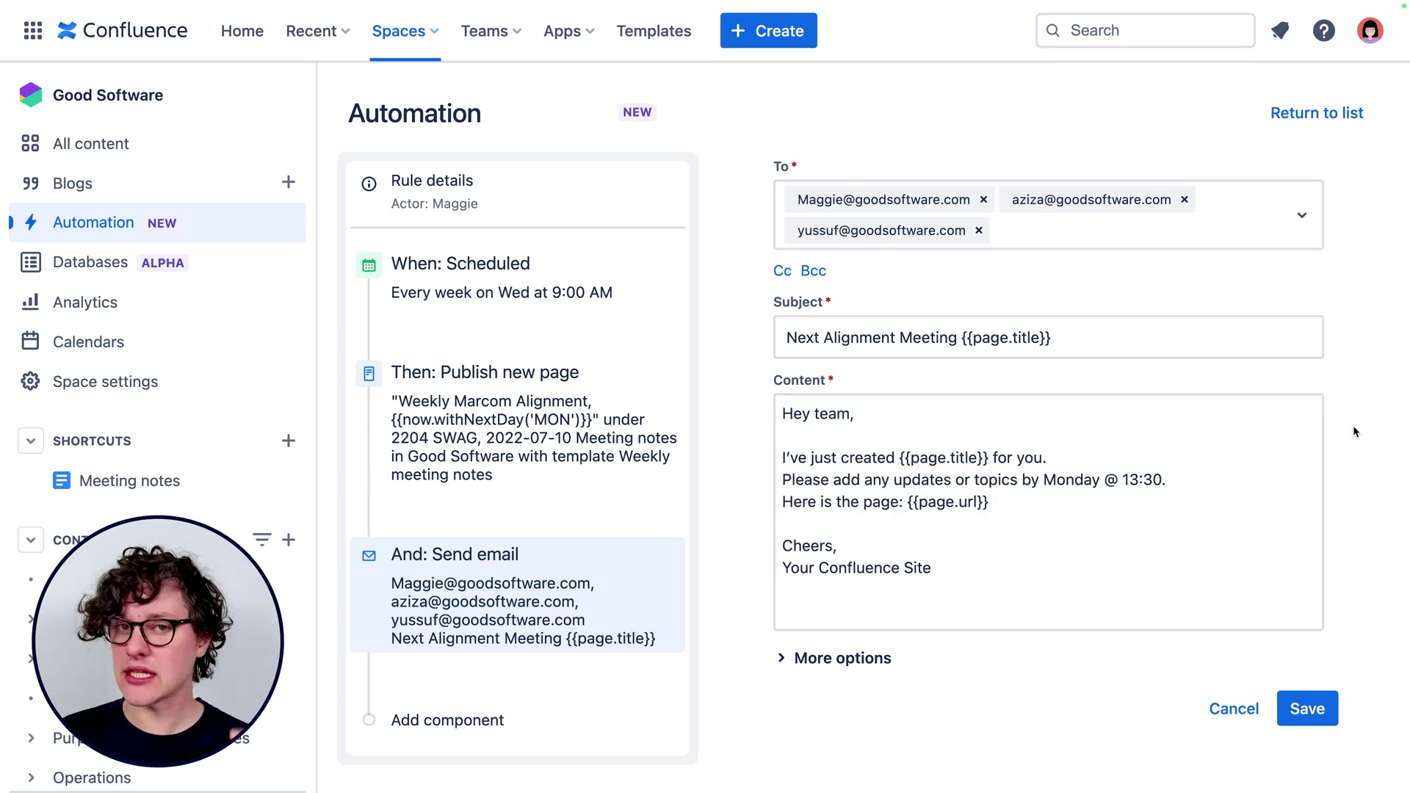
{"action": "left_click", "coordinate": [1294, 704]}
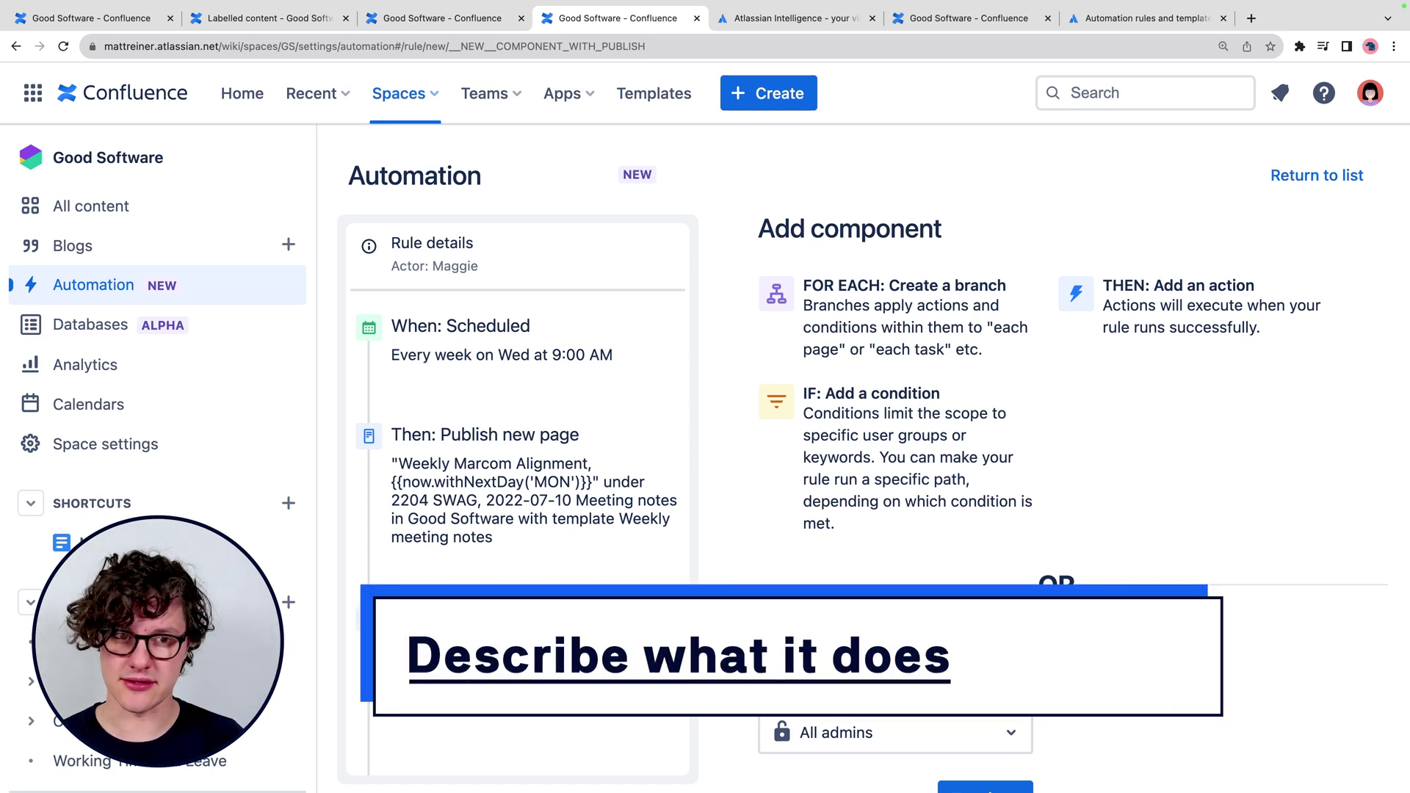
Name the rule 'Create Weekly Marcom Alignment Page', keep All admins as editors, and turn it on.
{"action": "left_click", "coordinate": [975, 652]}
{"action": "type", "text": "Create Weekl"}
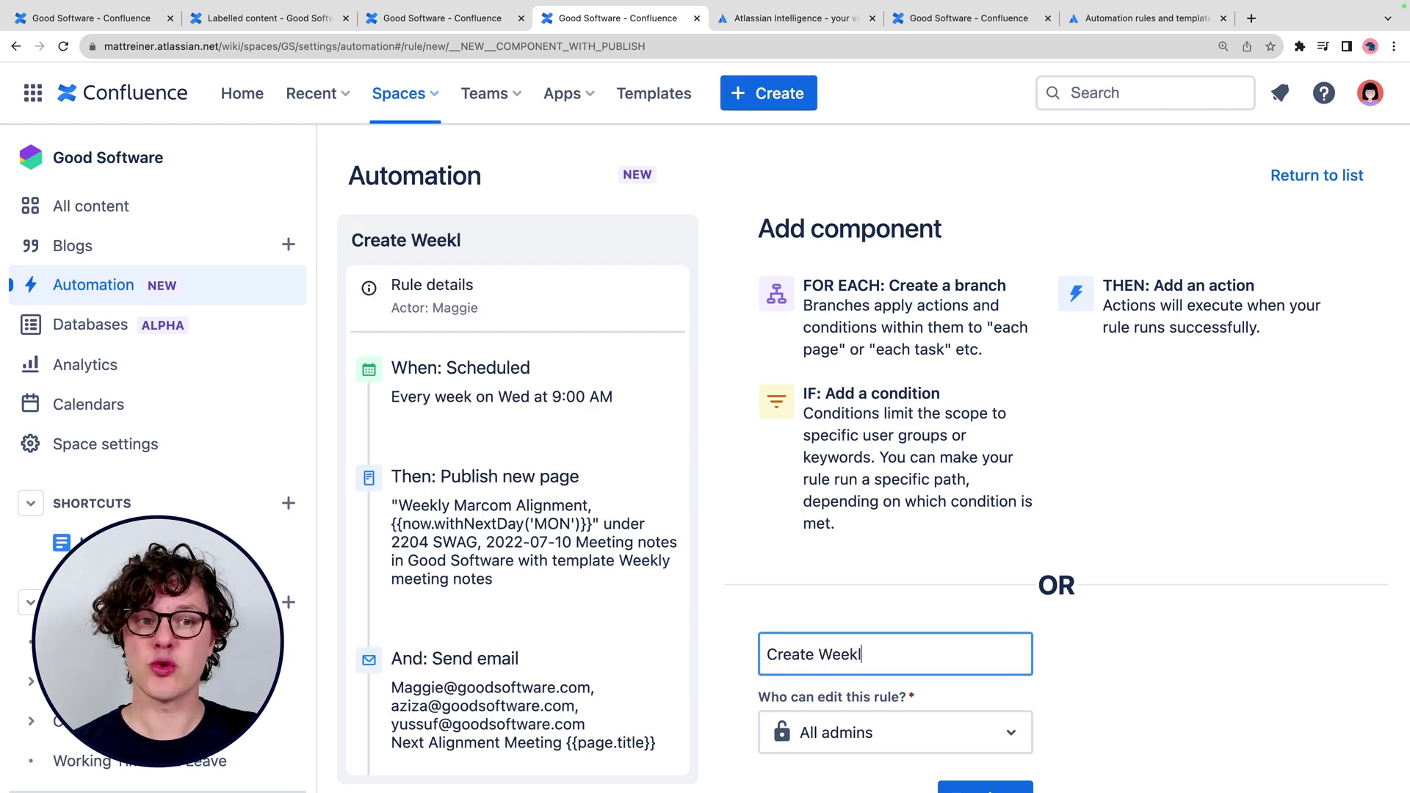
{"action": "type", "text": "y Marcom Alignment Page"}
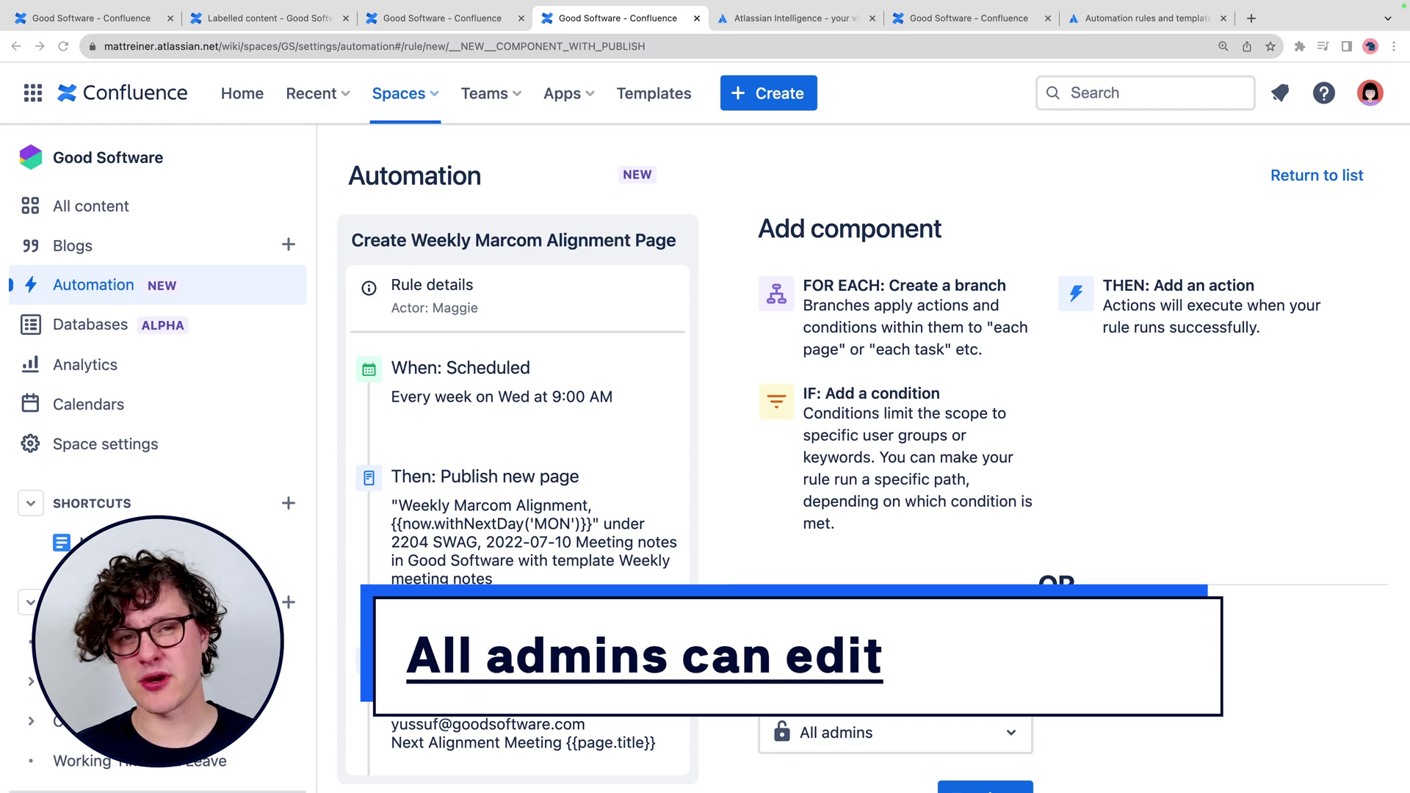
{"action": "left_click", "coordinate": [1010, 734]}
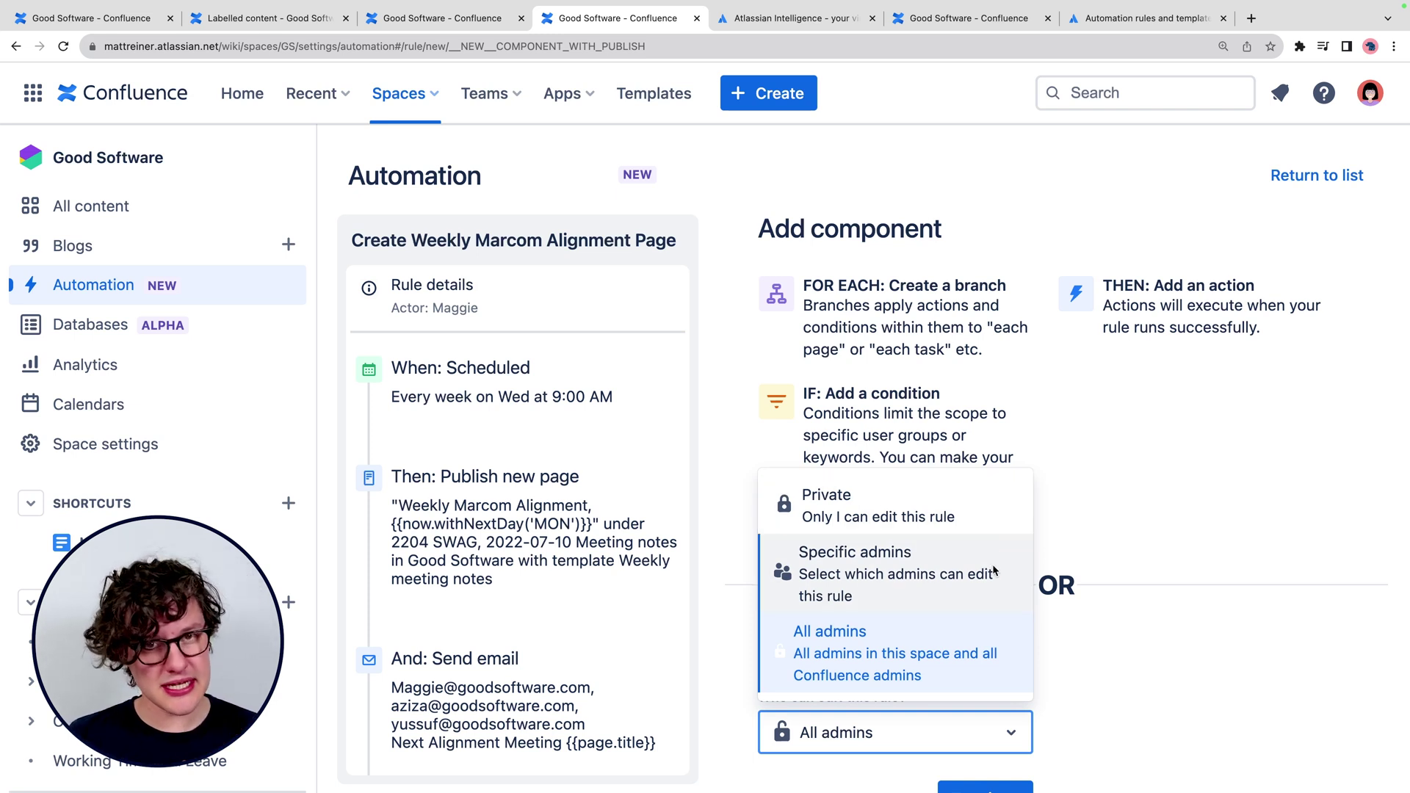
{"action": "left_click", "coordinate": [974, 650]}
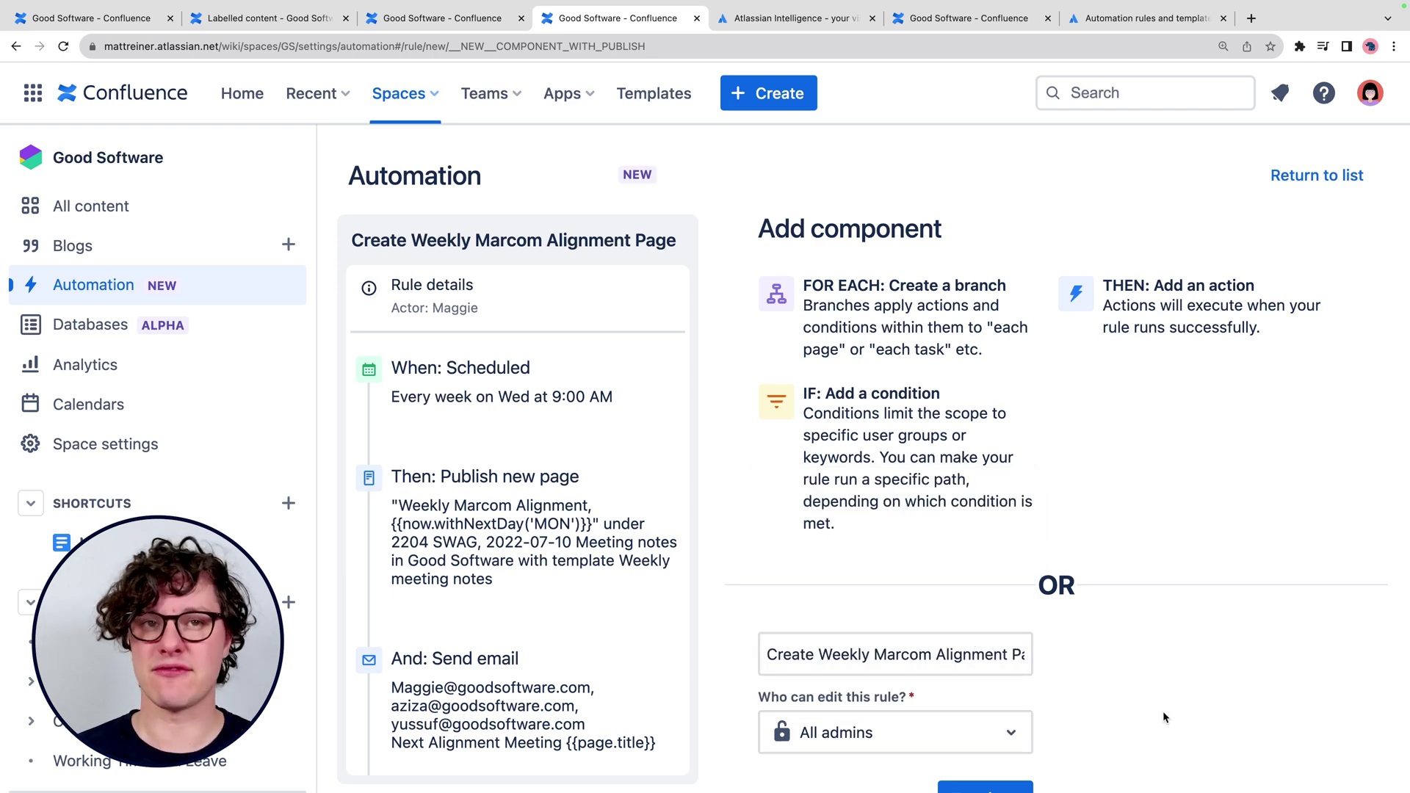
{"action": "scroll", "coordinate": [1163, 716], "scroll_direction": "down", "scroll_amount": 1}
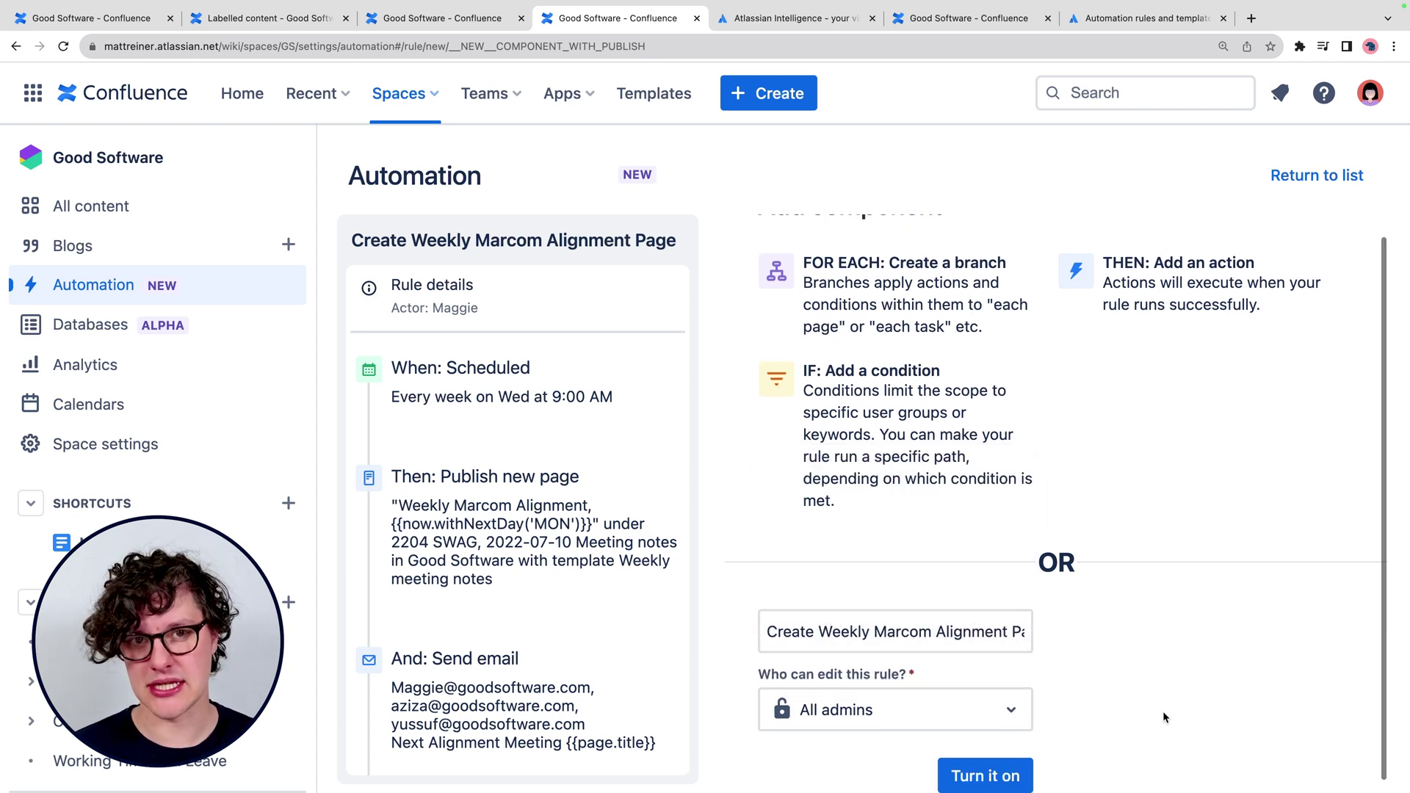
{"action": "left_click", "coordinate": [1009, 780]}
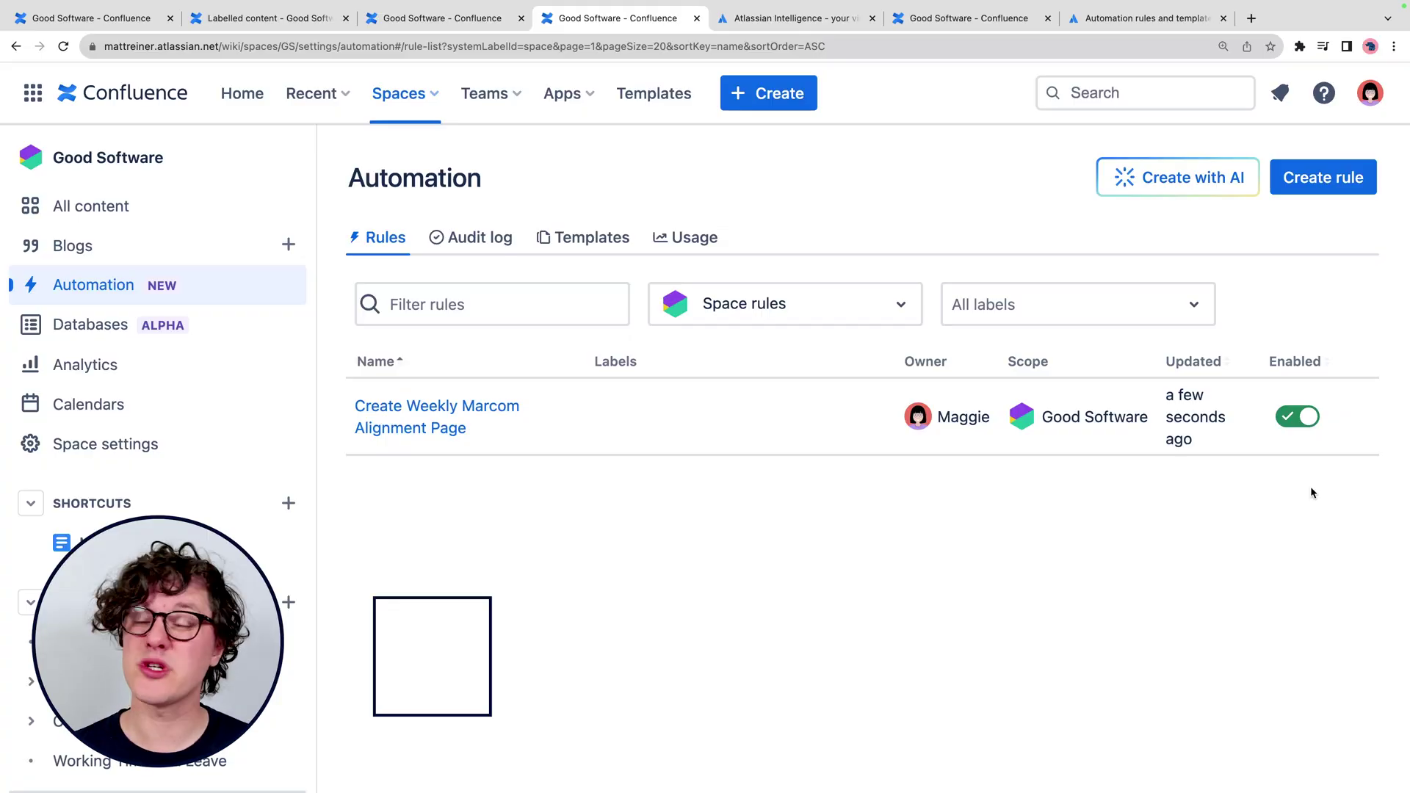
Switch off the Create Weekly Marcom Alignment Page rule and view its details.
{"action": "left_click", "coordinate": [1294, 423]}
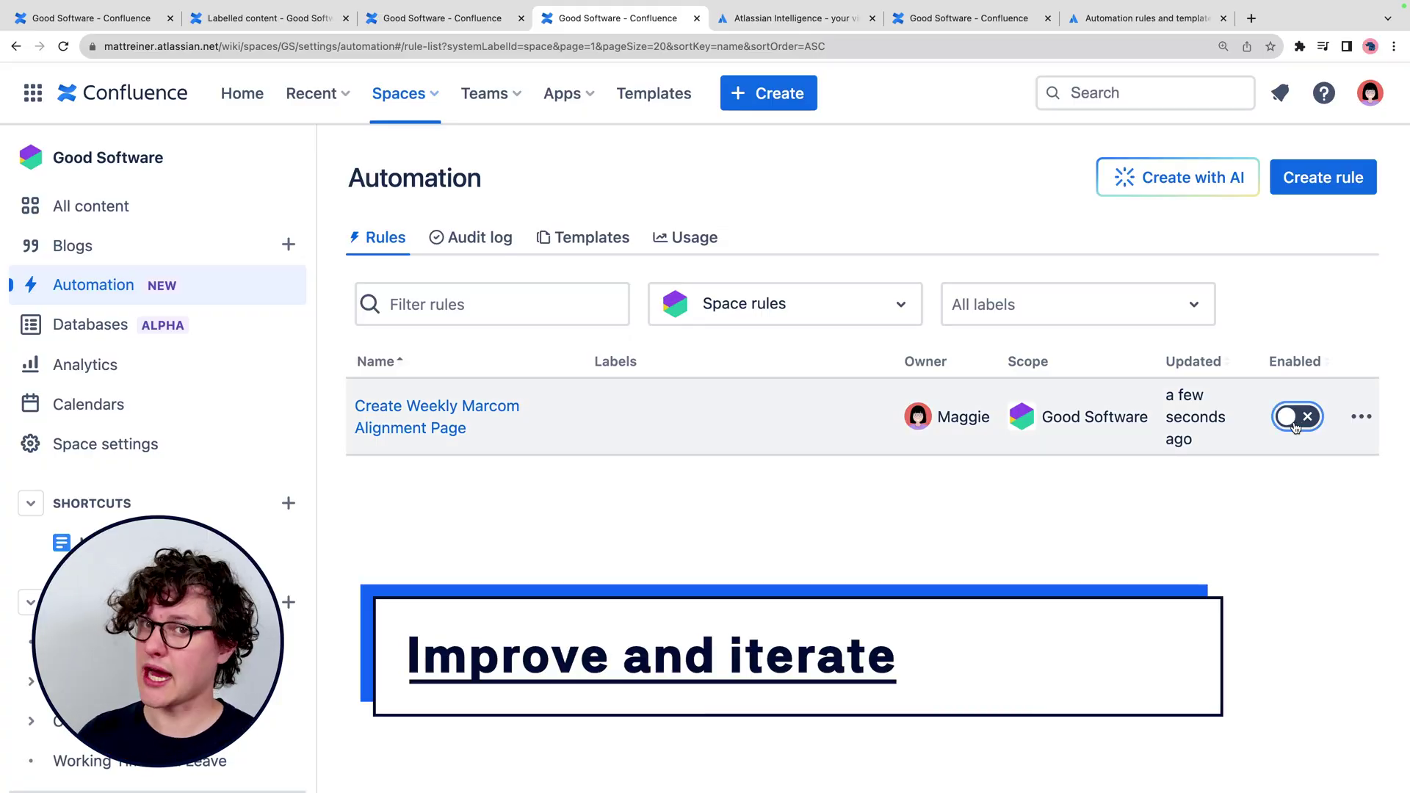
{"action": "left_click", "coordinate": [411, 408]}
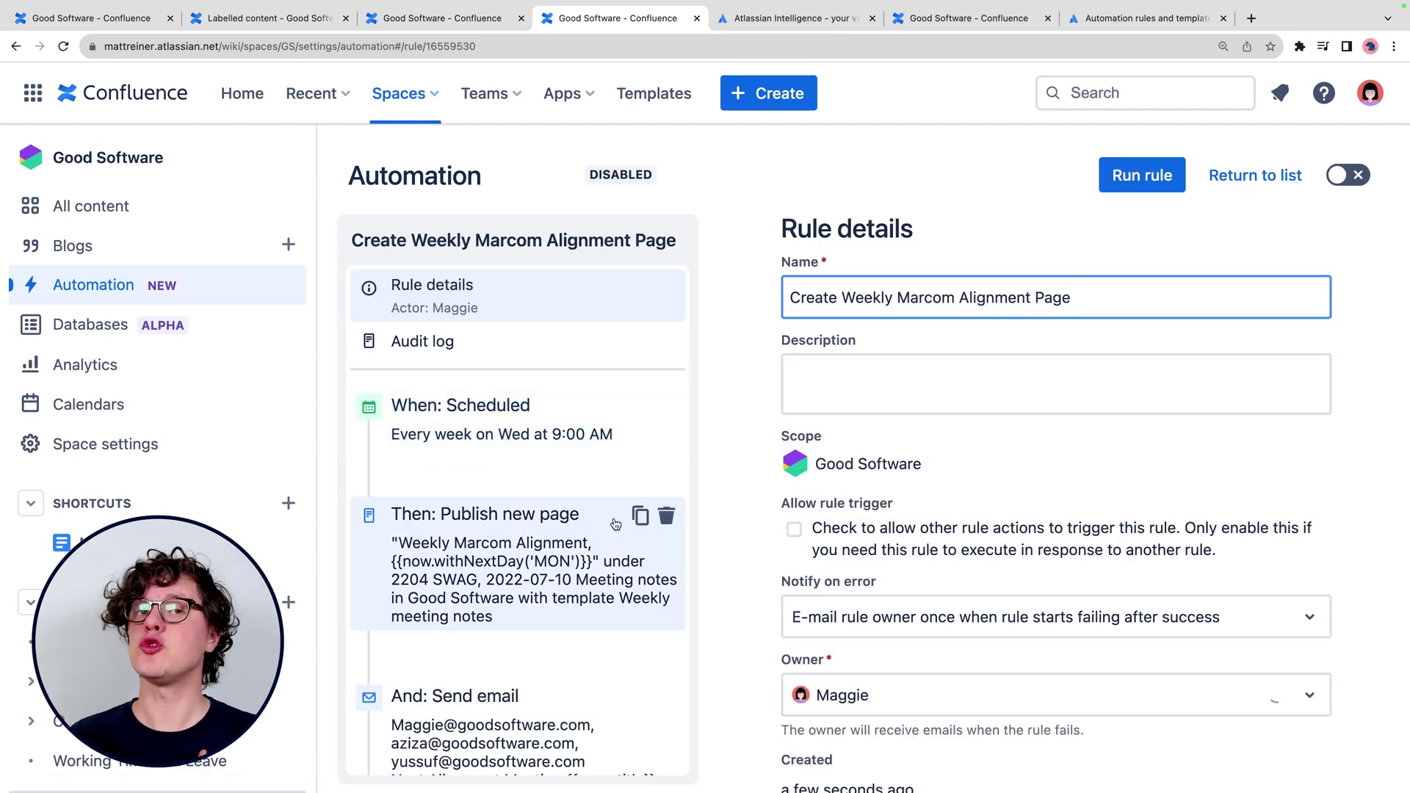
{"action": "scroll", "coordinate": [636, 548], "scroll_direction": "down", "scroll_amount": 3}
{"action": "scroll", "coordinate": [636, 548], "scroll_direction": "up", "scroll_amount": 3}
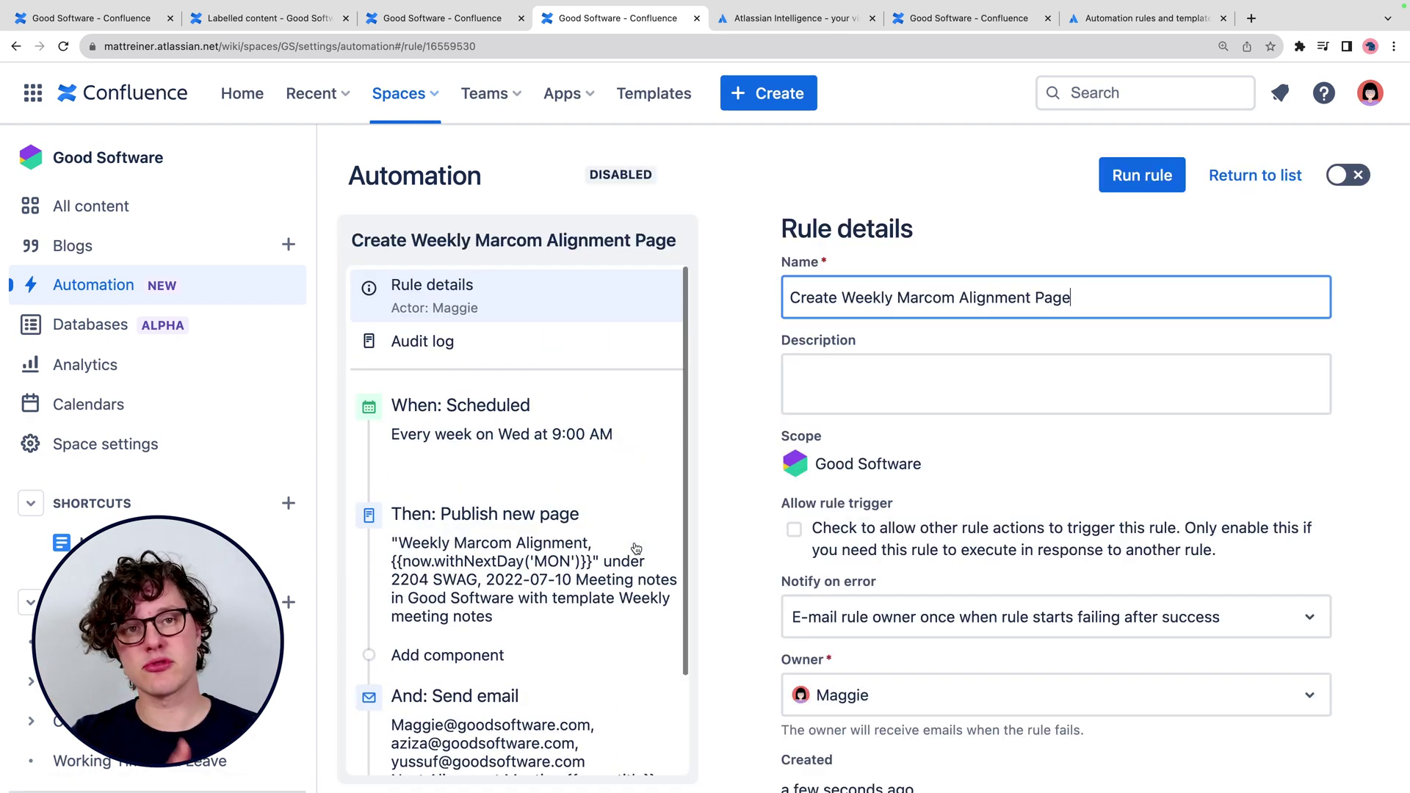
{"action": "left_click", "coordinate": [751, 396]}
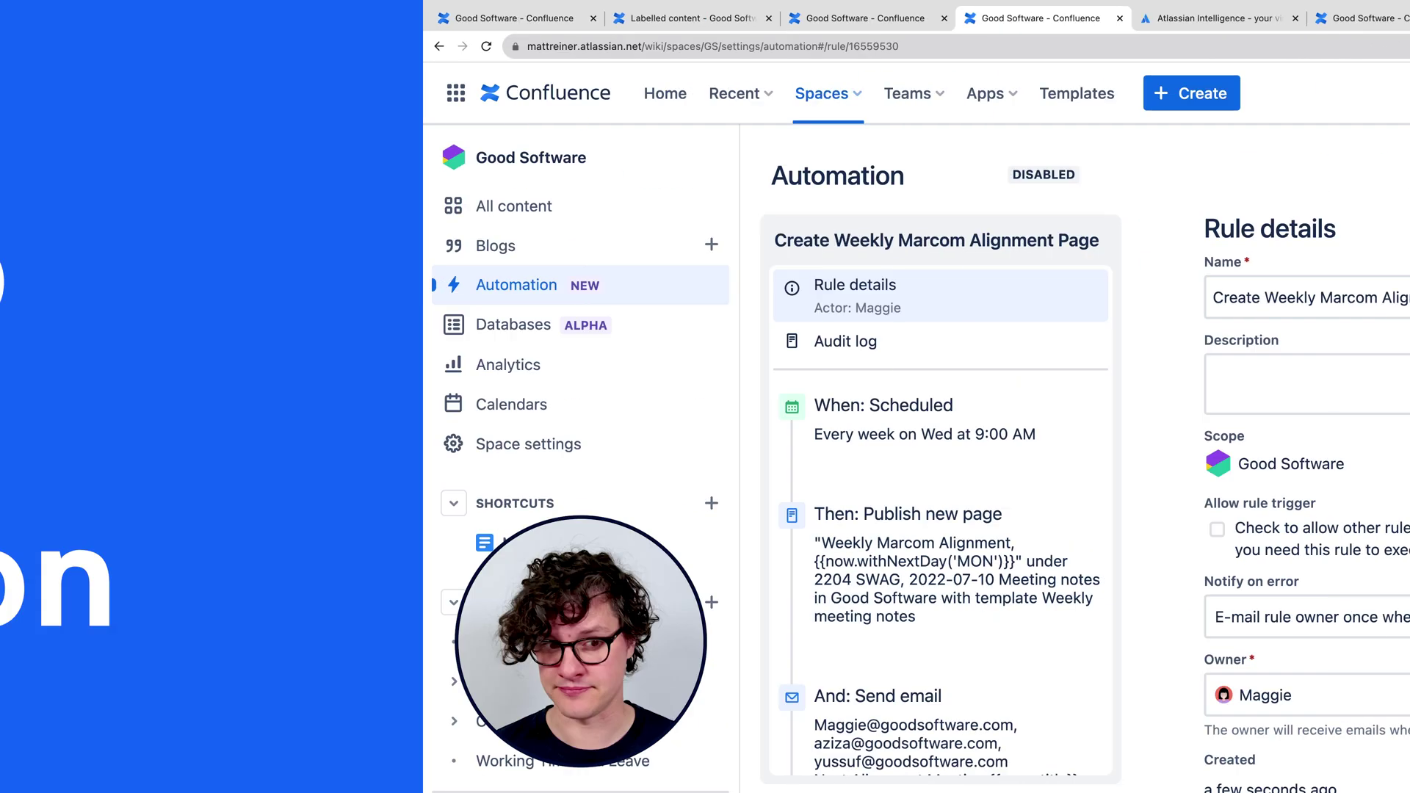